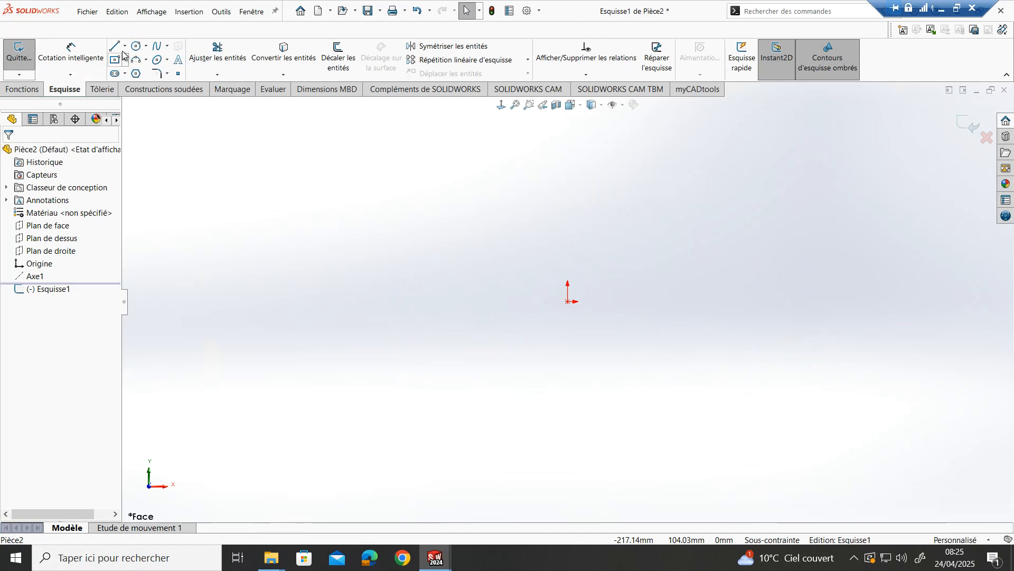
Draw a vertical construction line about 80 mm long upward from the origin.
click(121, 74)
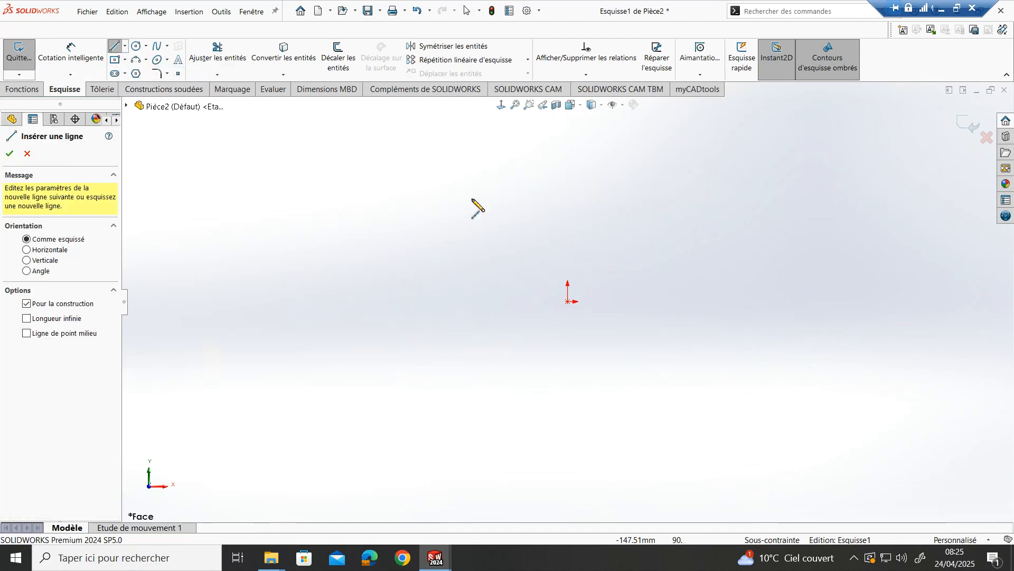
click(568, 301)
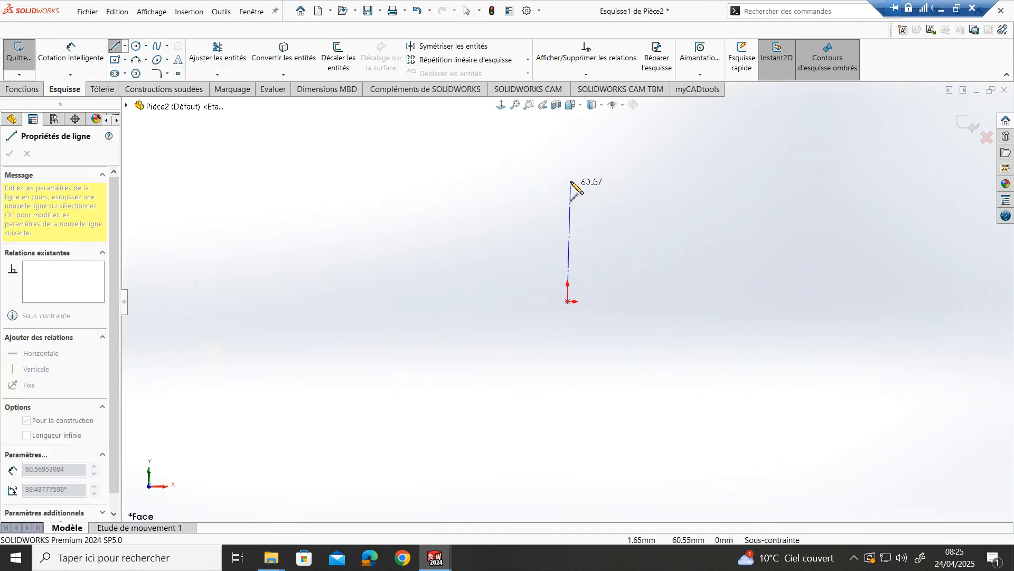
click(568, 150)
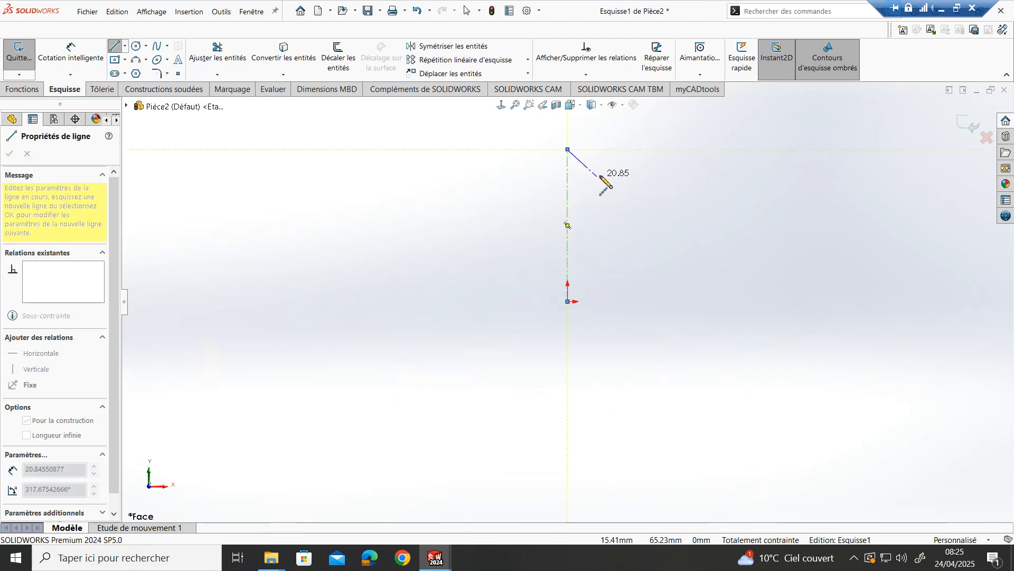
key(Escape)
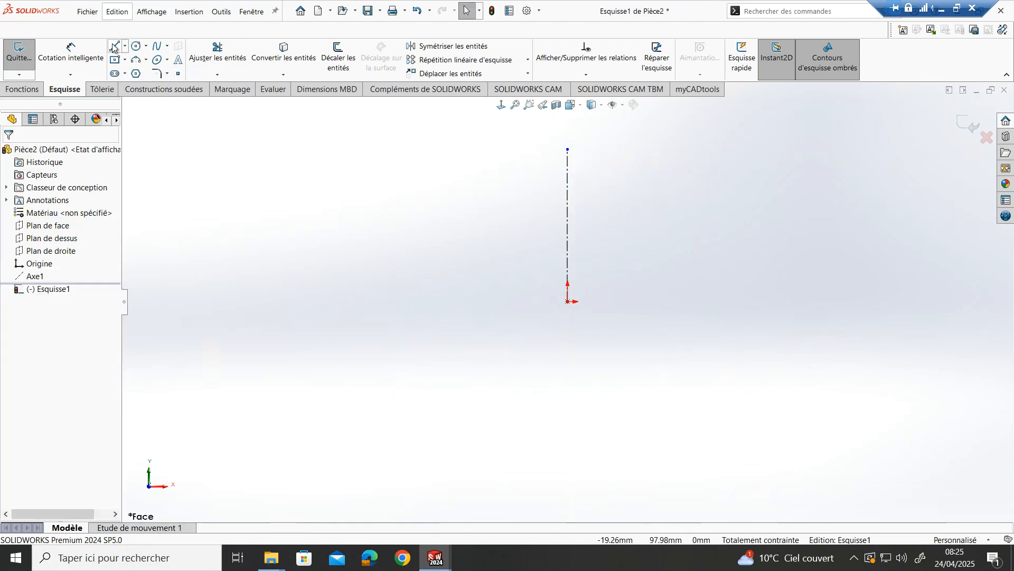
Outline the half-profile from the construction line's upper end to the origin, about 17 mm wide, splitting its outer vertical side into three segments.
click(114, 46)
click(568, 150)
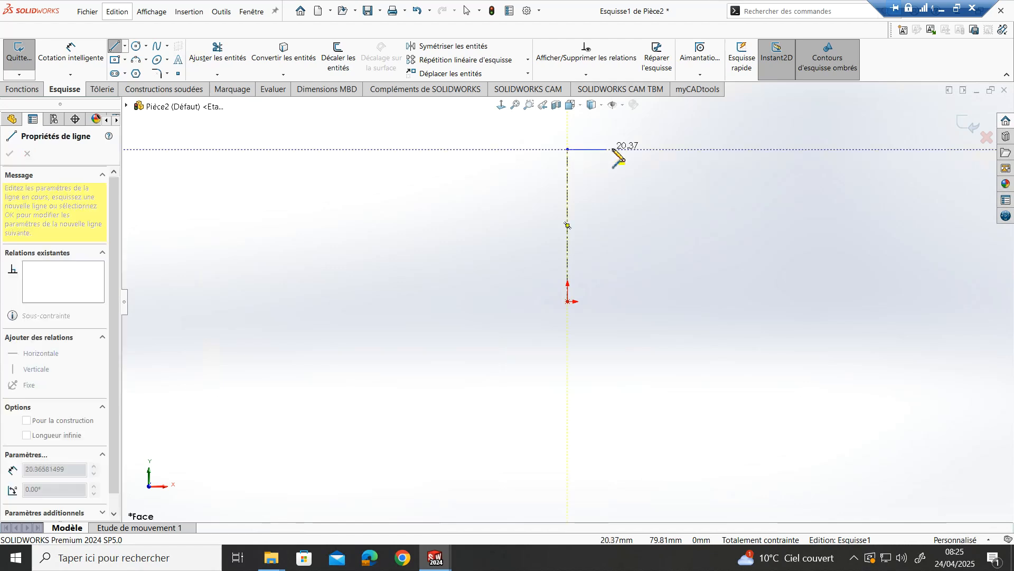
click(601, 149)
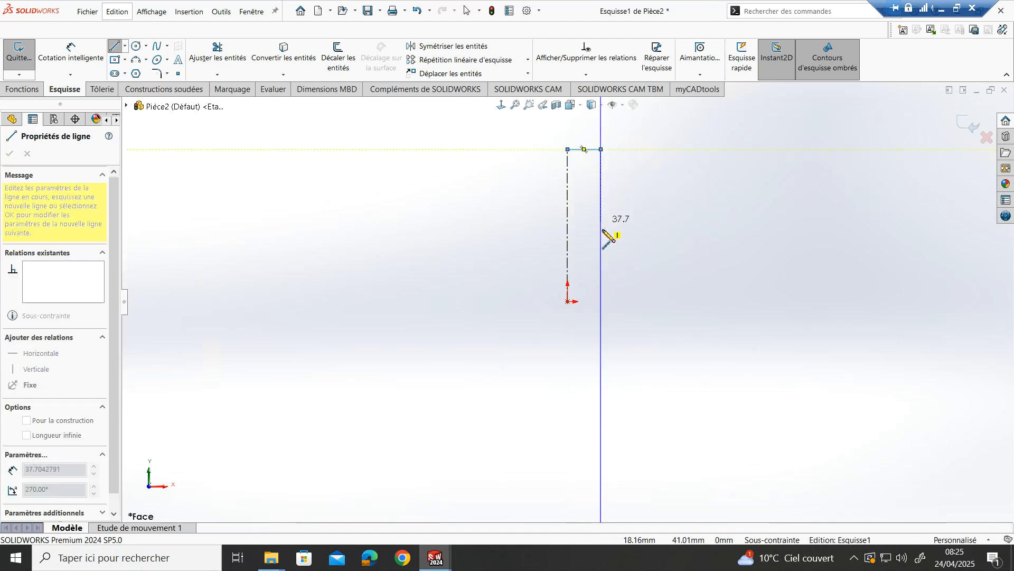
click(601, 264)
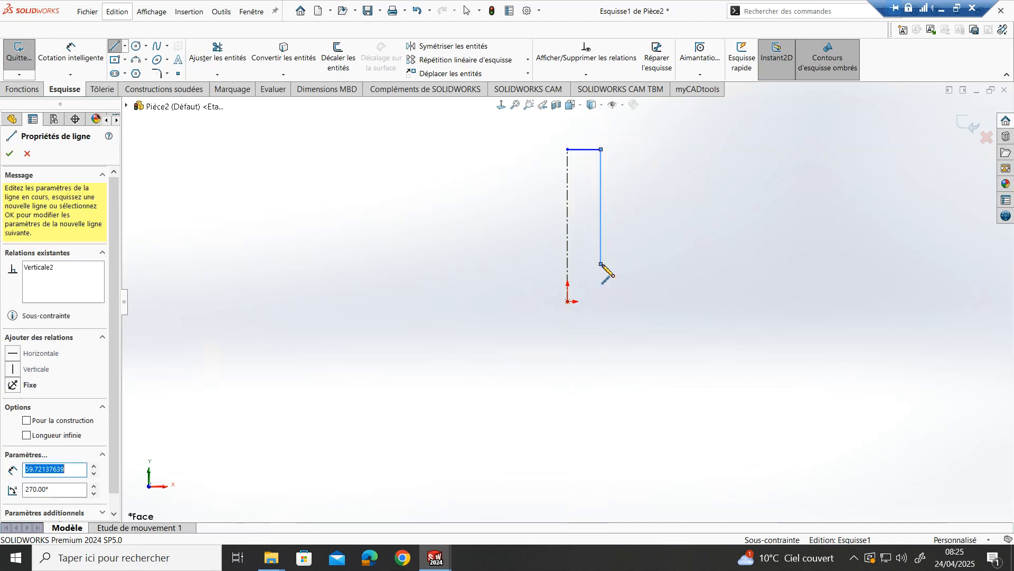
click(601, 294)
click(601, 301)
click(568, 301)
scroll(618, 312, down, 4)
key(Escape)
Replace the middle segment of the outer vertical side with an inward-curving three-point arc of about 18 mm radius.
scroll(633, 228, down, 3)
click(544, 263)
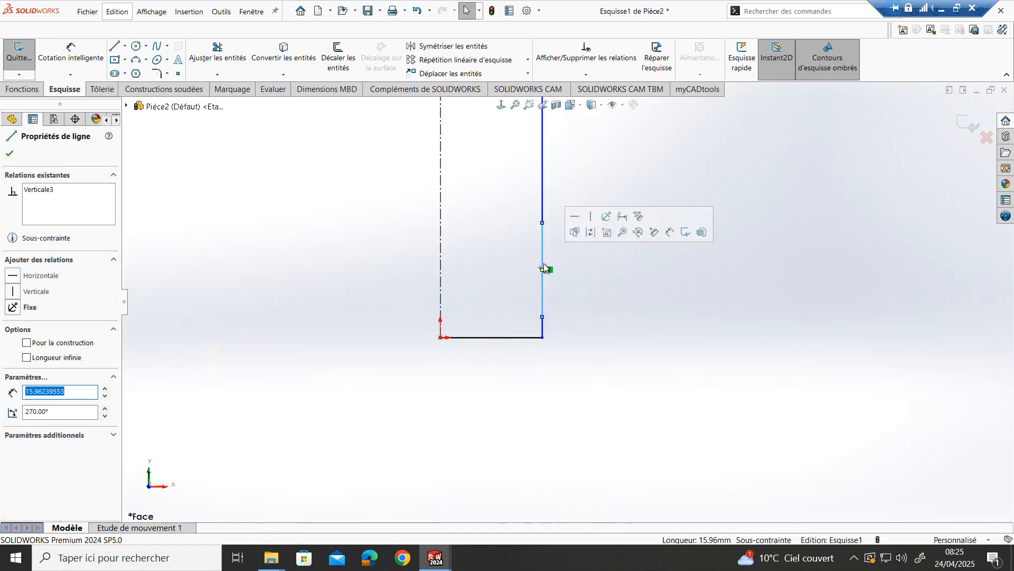
key(Delete)
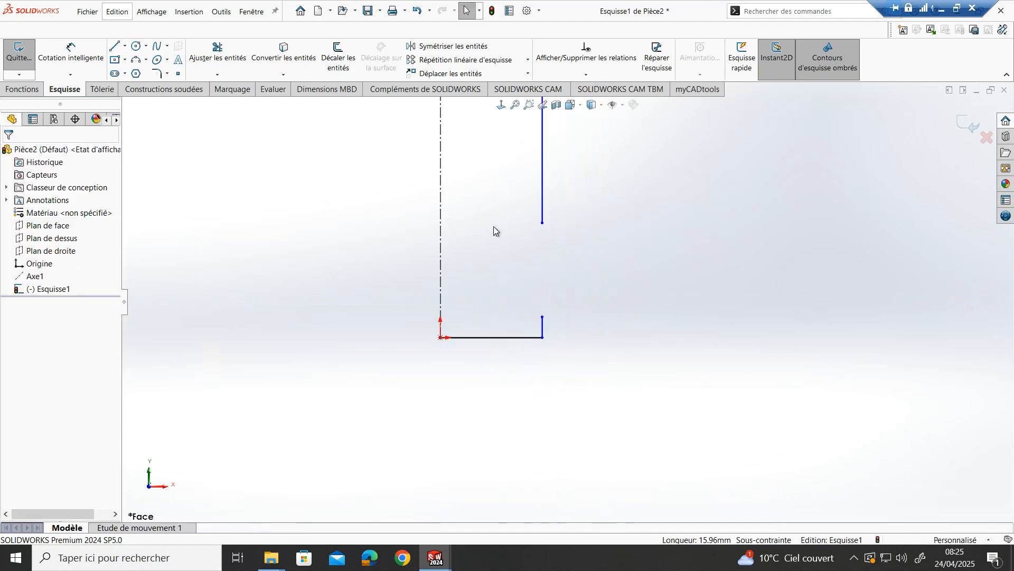
click(146, 60)
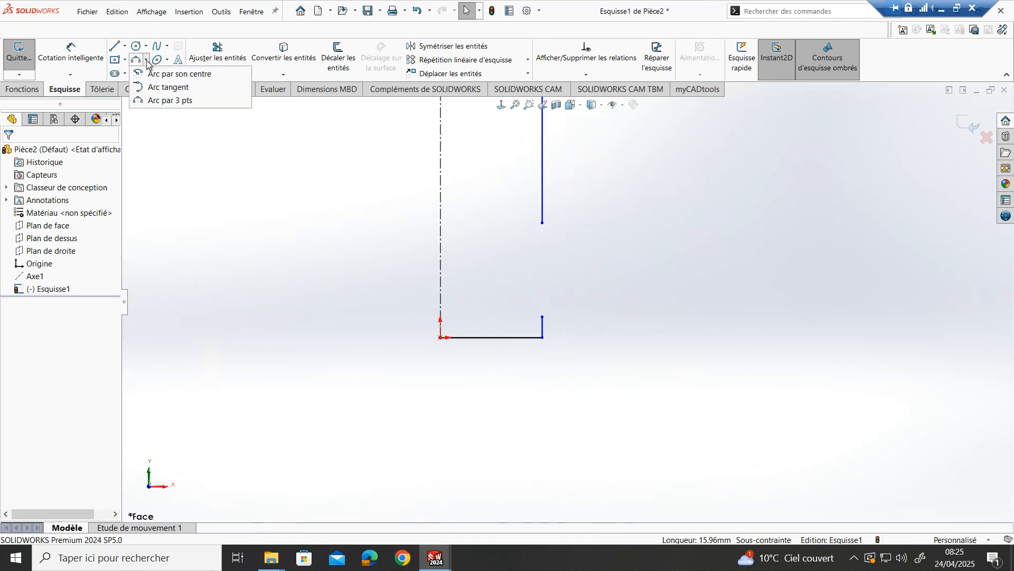
click(177, 101)
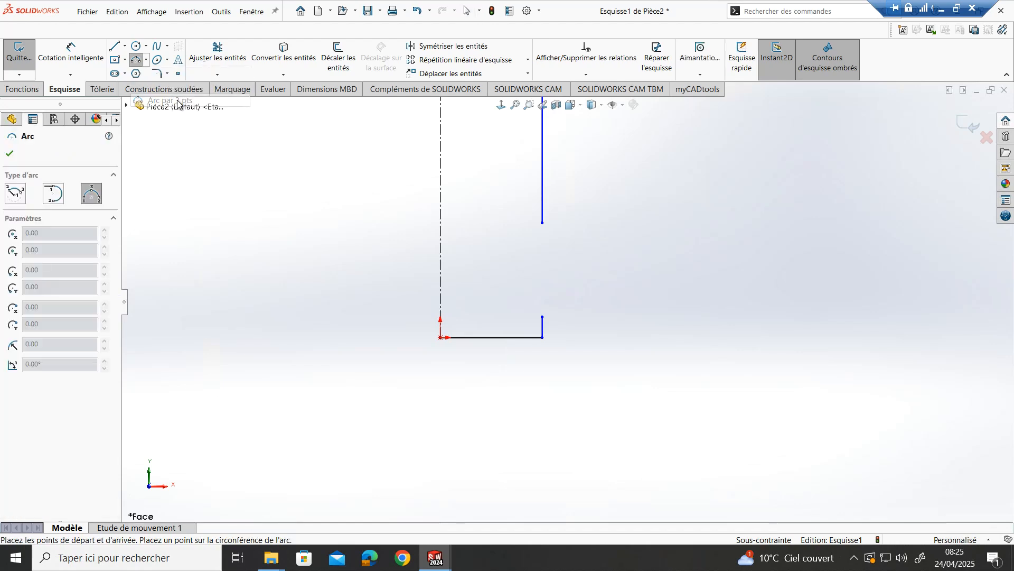
click(543, 222)
click(543, 316)
click(533, 280)
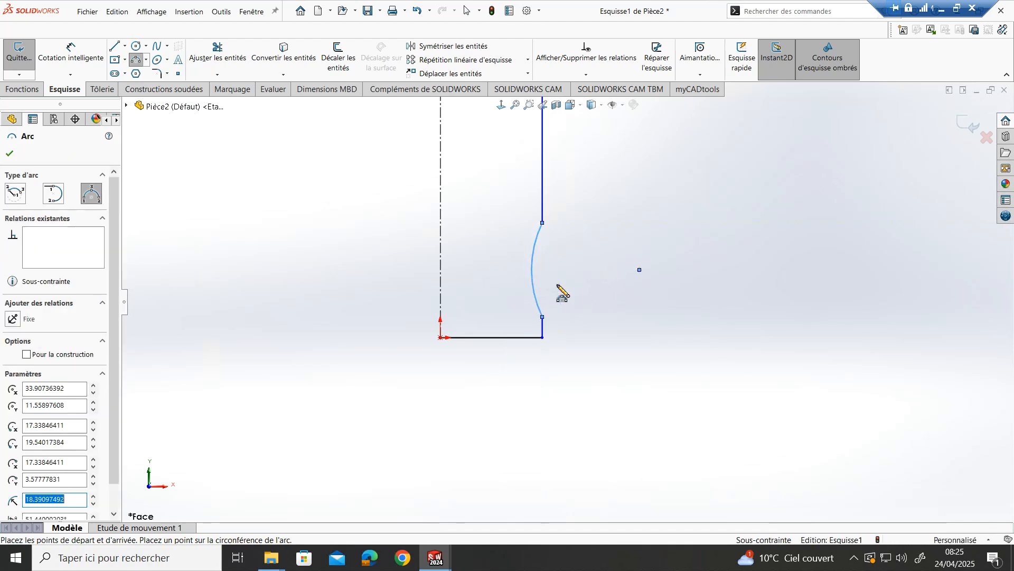
key(Escape)
Draw a vertical line inside the profile from its lower to its upper edge, about 6 mm from the centreline.
scroll(581, 255, up, 1)
scroll(579, 274, up, 1)
scroll(573, 300, down, 2)
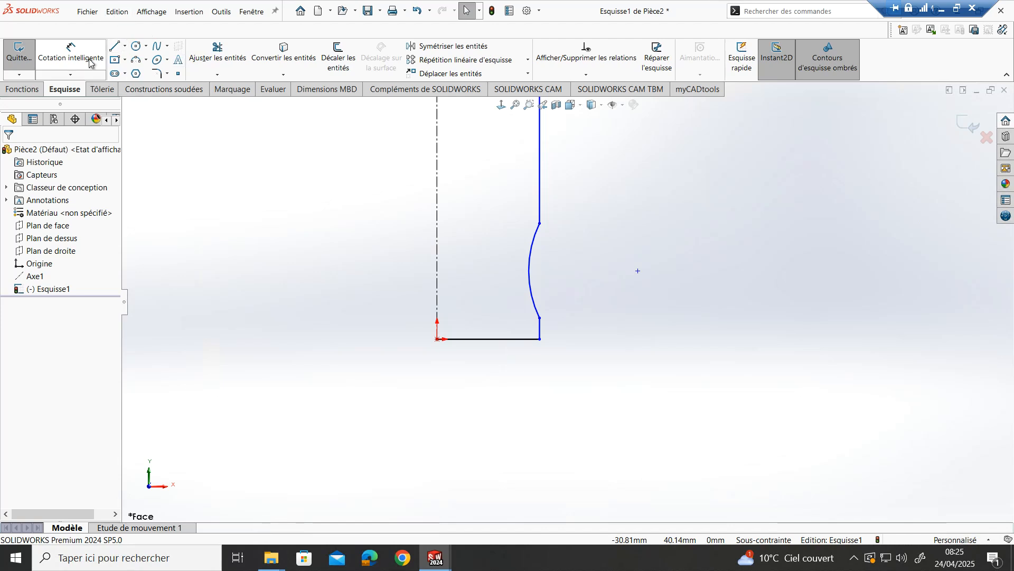
click(114, 46)
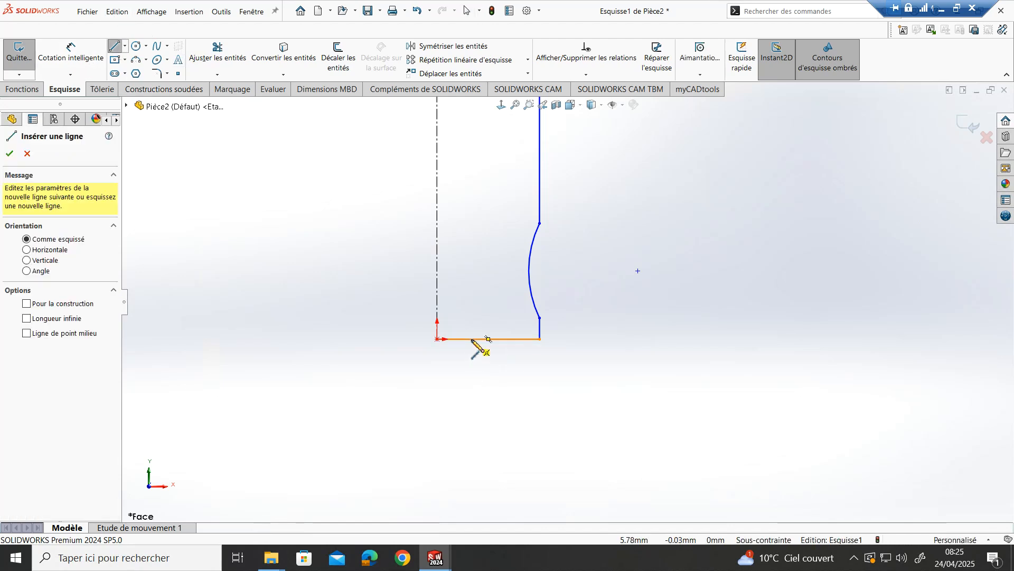
click(474, 259)
scroll(475, 185, up, 4)
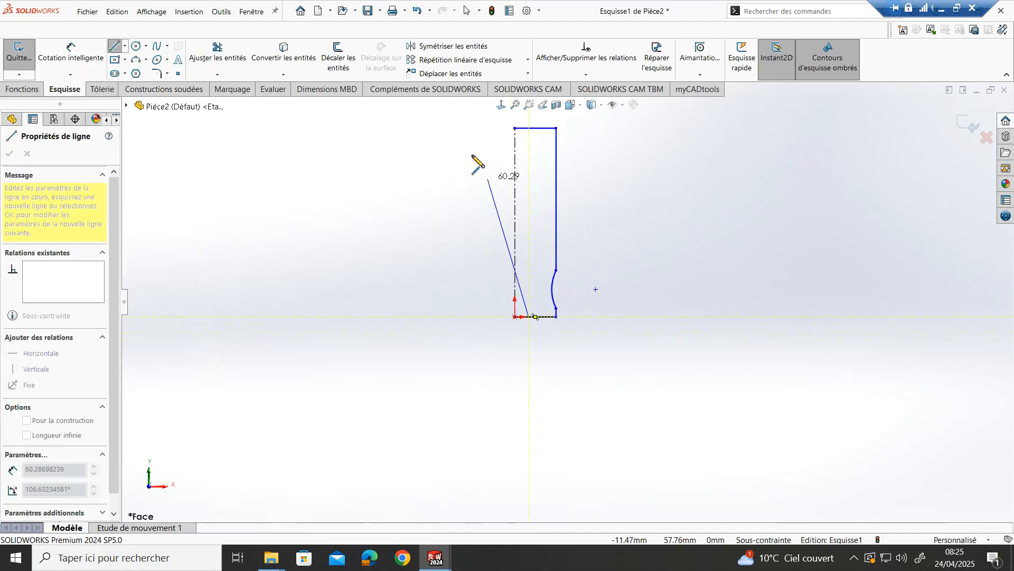
click(534, 128)
key(Escape)
scroll(534, 149, down, 4)
Trim the upper and lower edge portions between the centreline and the inner vertical line.
click(216, 50)
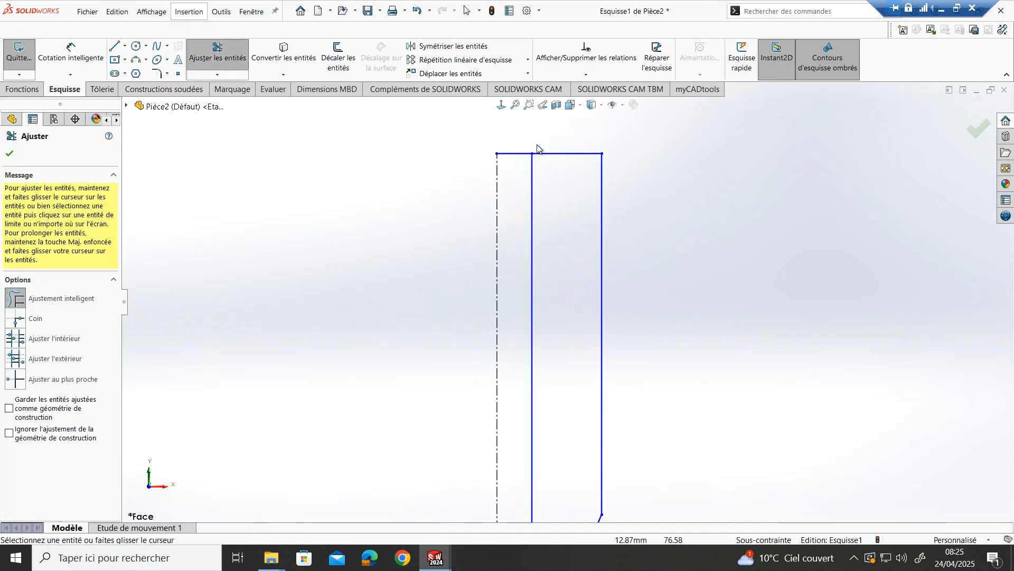
click(512, 154)
scroll(534, 294, up, 3)
scroll(550, 422, down, 2)
key(Escape)
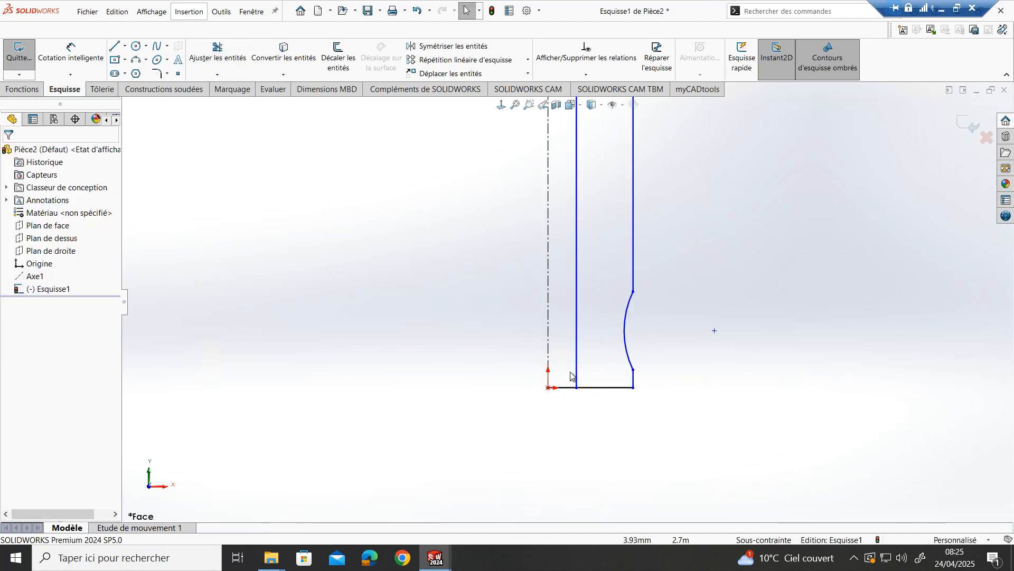
click(220, 53)
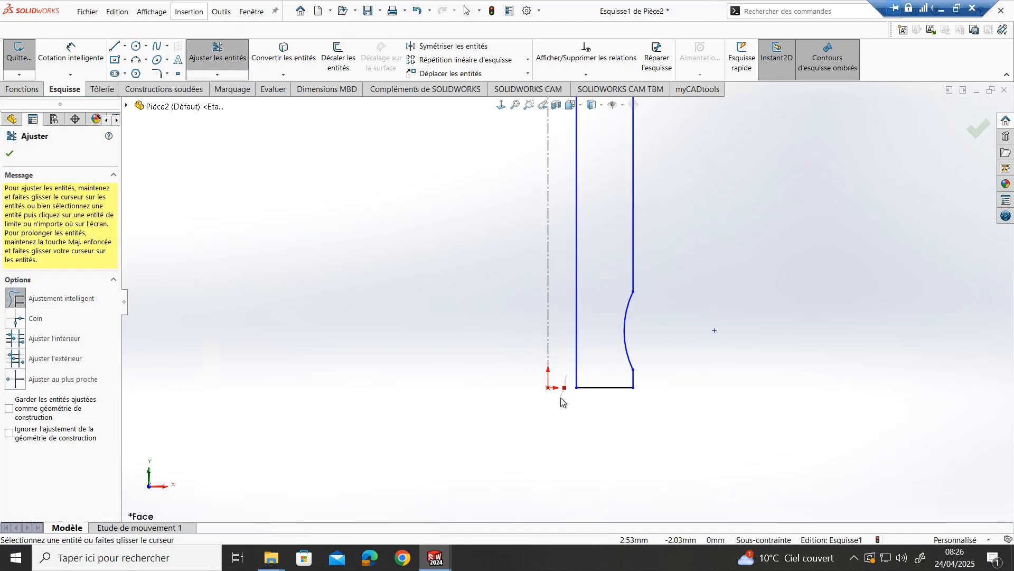
drag(561, 401, 564, 378)
Dimension the overall height between the profile's upper and lower edges as 250 mm.
scroll(559, 188, up, 3)
scroll(596, 166, down, 3)
click(98, 56)
click(574, 175)
scroll(581, 317, up, 2)
click(593, 487)
click(732, 412)
text(250)
key(Return)
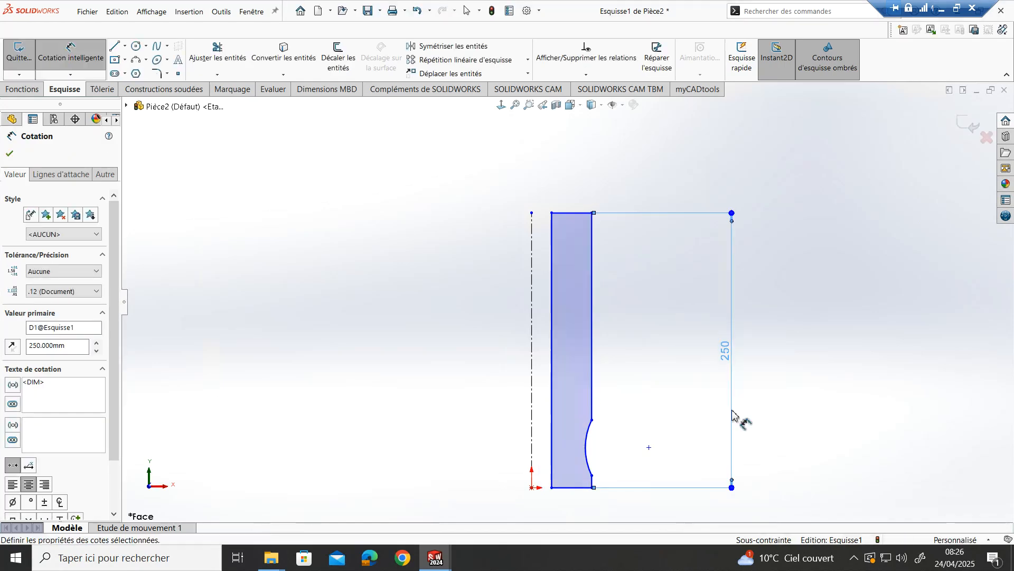
Dimension the arc's radius as 50 mm and the short vertical segment below it as 0.5 mm.
click(590, 465)
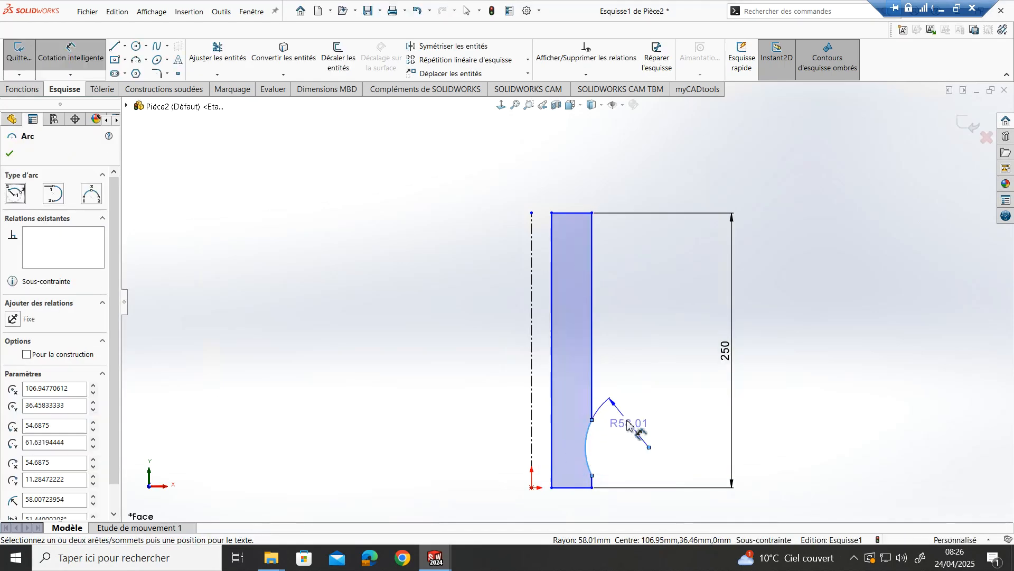
click(627, 424)
text(50)
key(Return)
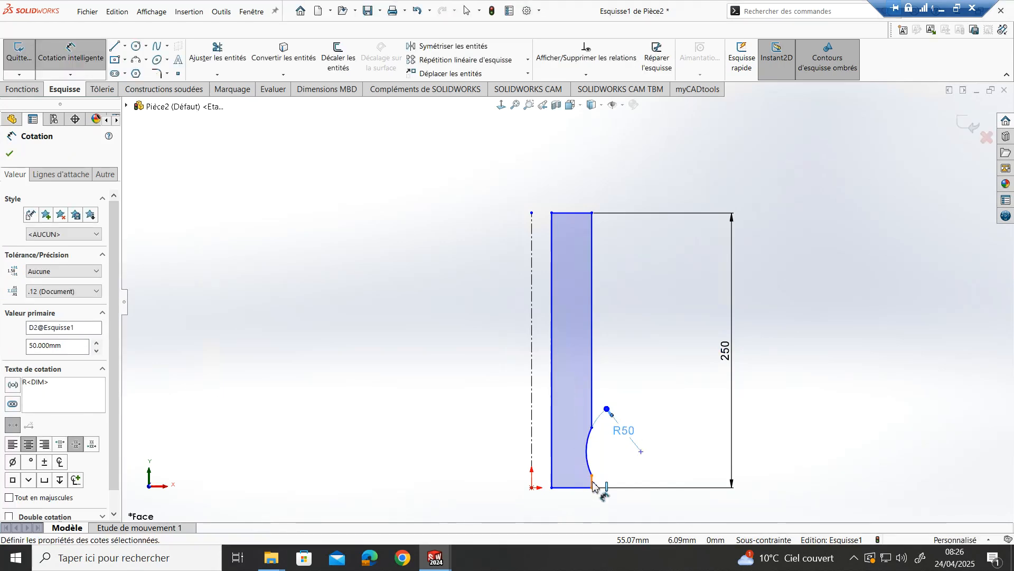
click(593, 482)
click(626, 478)
text(0.)
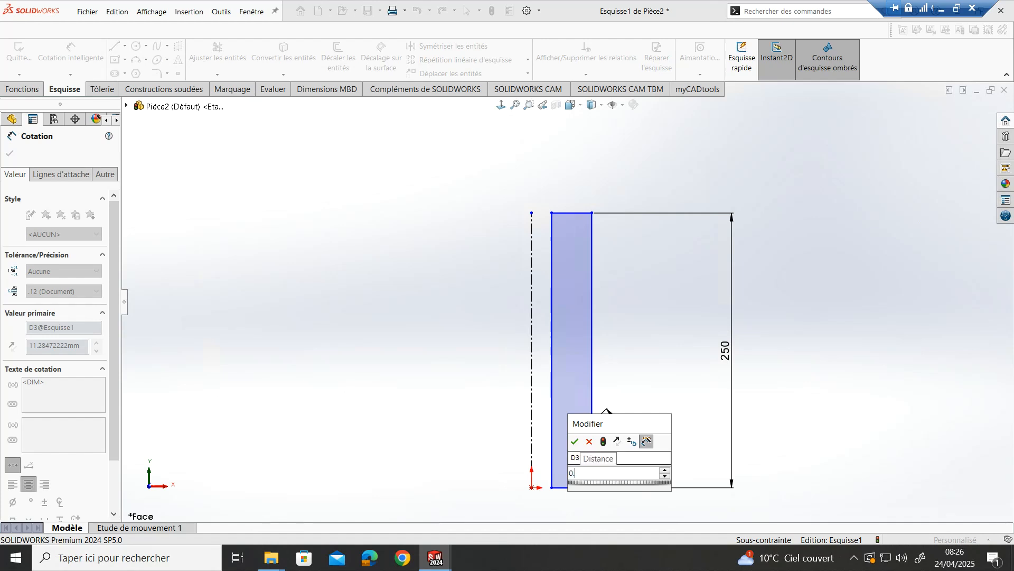
text(5)
key(Return)
Sketch a rectangular notch about 18.5 mm wide at the profile's upper outer corner and trim away the original corner lines.
scroll(550, 453, down, 5)
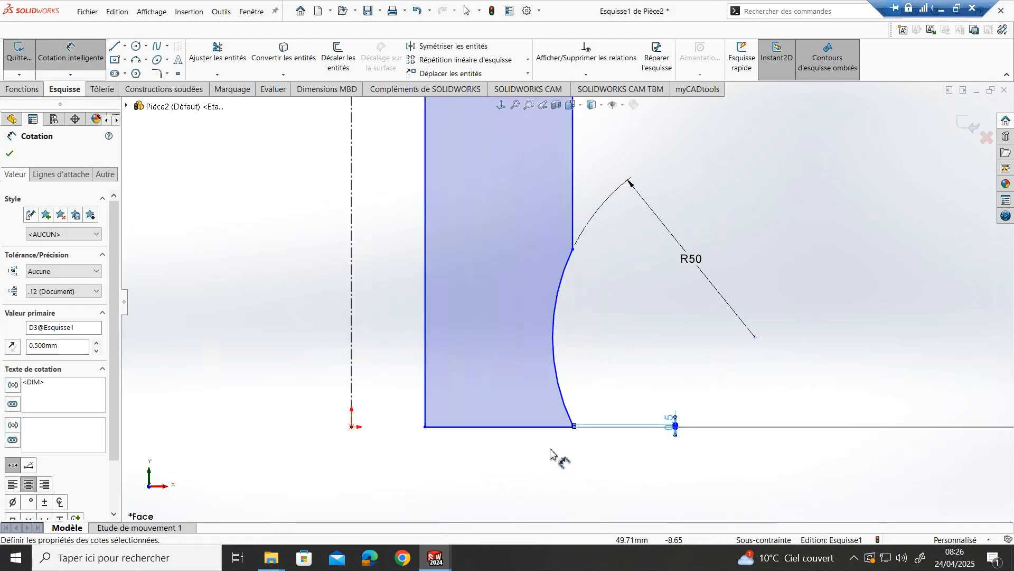
scroll(551, 453, down, 3)
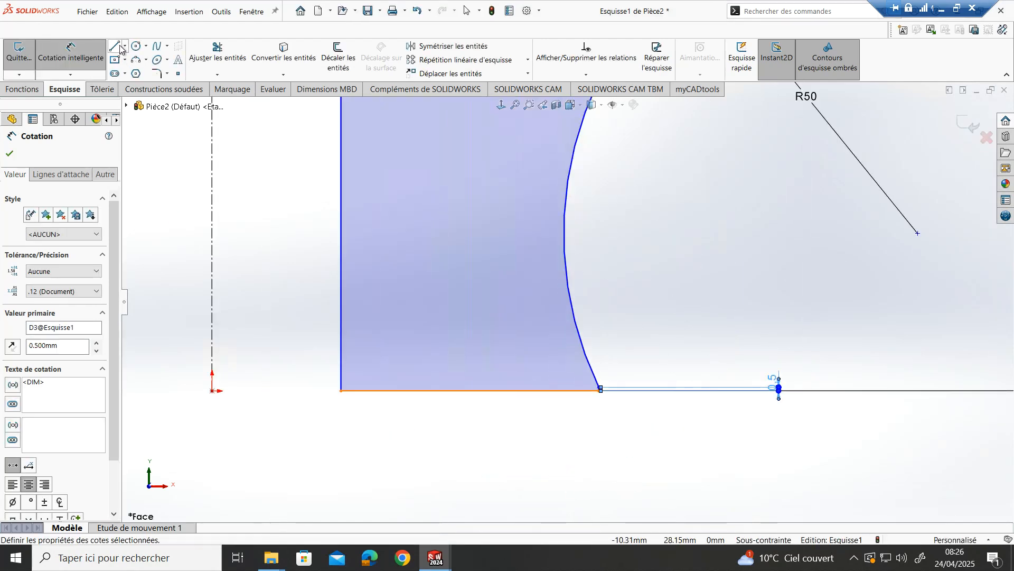
scroll(588, 200, up, 8)
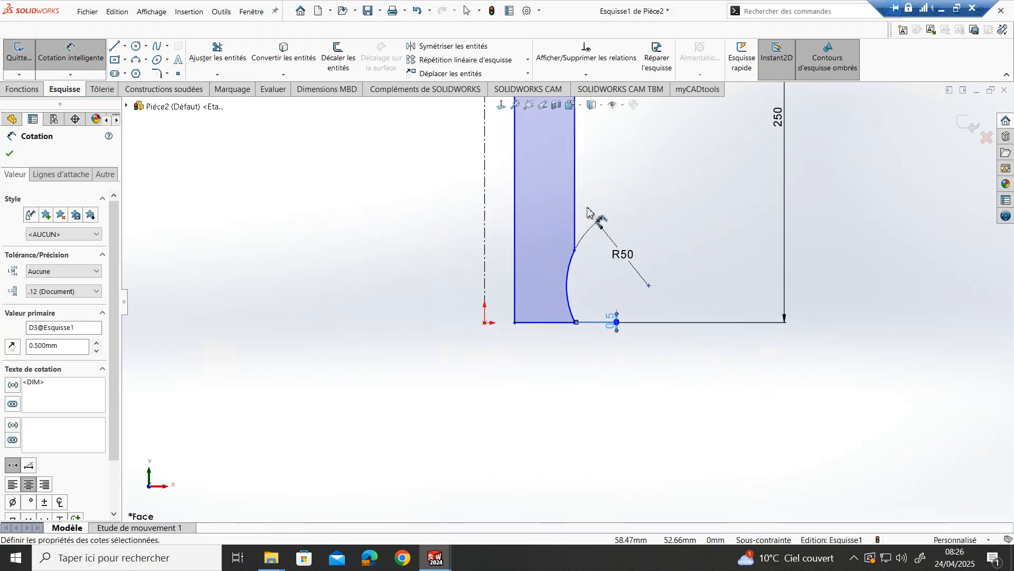
scroll(572, 203, up, 5)
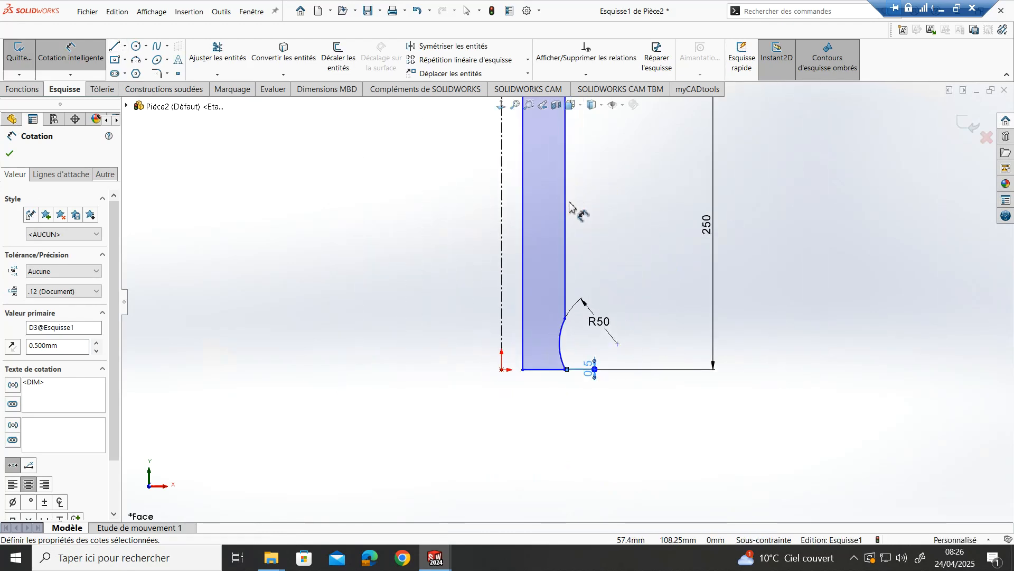
scroll(570, 205, down, 2)
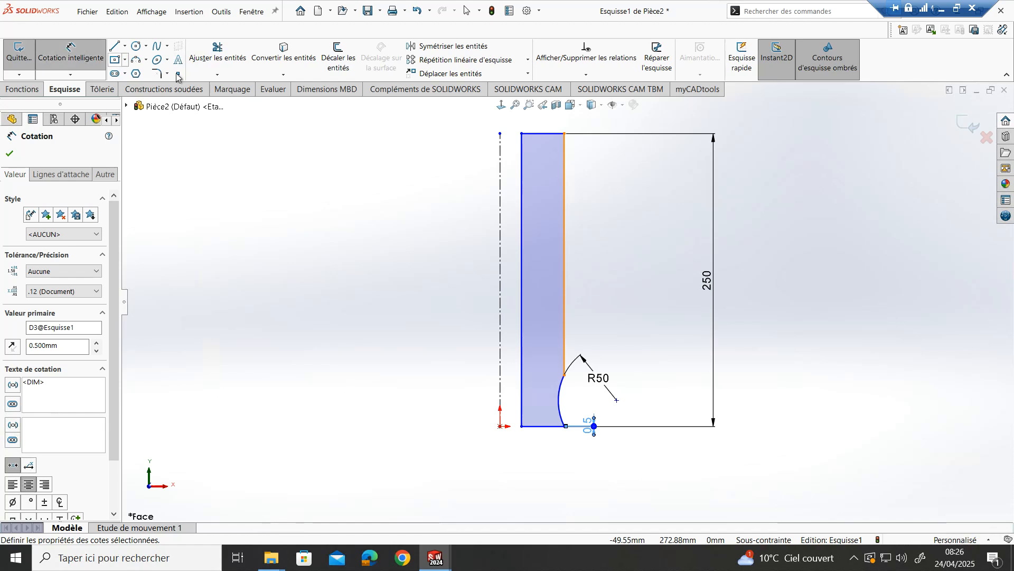
click(117, 46)
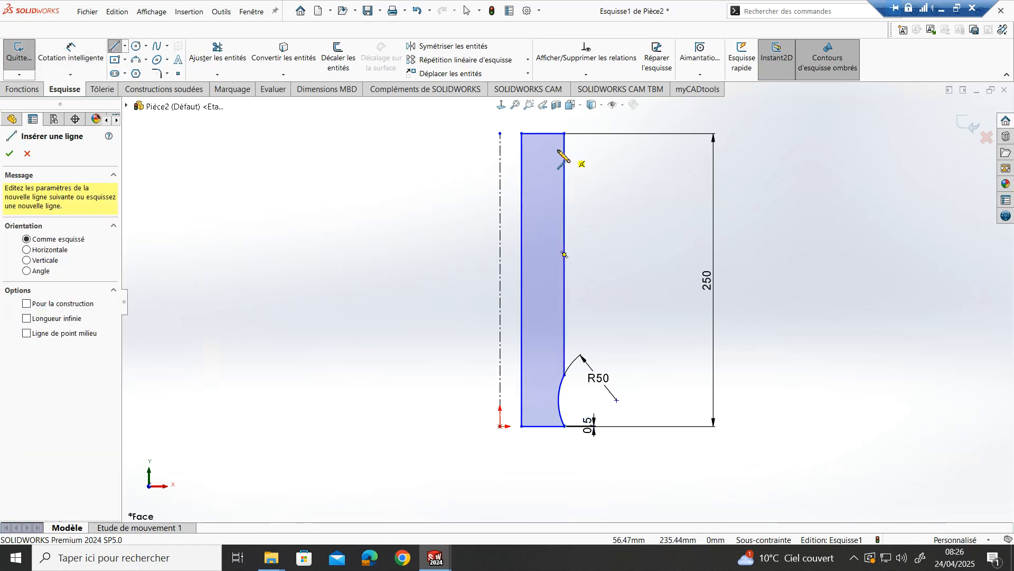
click(565, 150)
click(544, 151)
click(542, 133)
key(Escape)
click(205, 58)
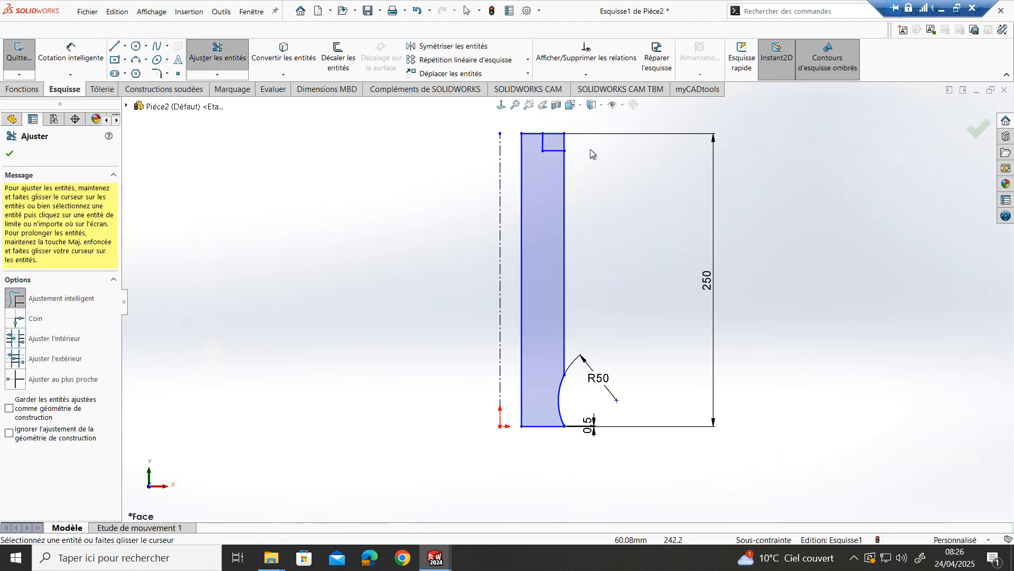
drag(556, 132, 573, 142)
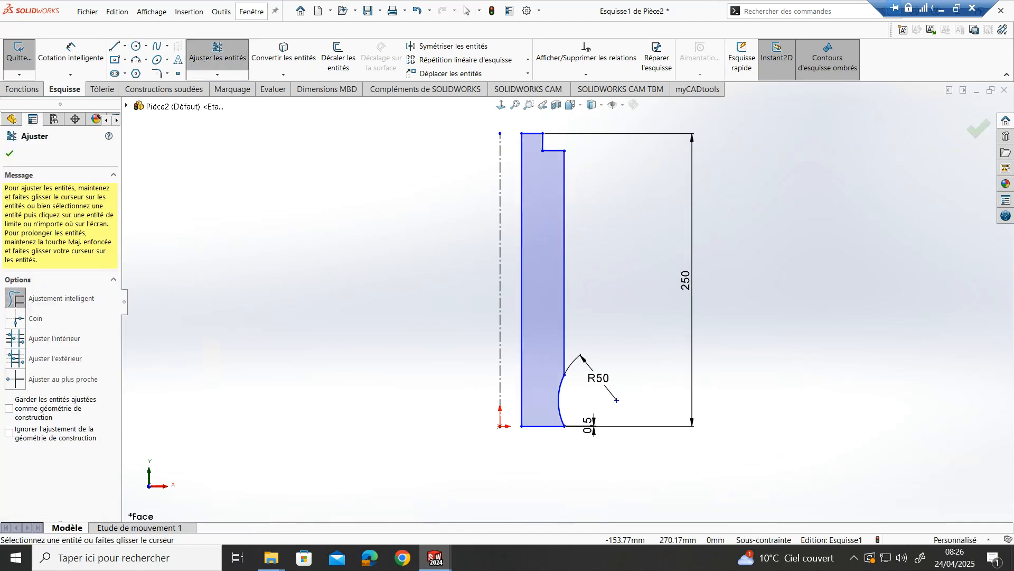
Dimension the distance from the notch's horizontal shoulder to the profile's lower edge as 230 mm.
click(71, 53)
click(551, 152)
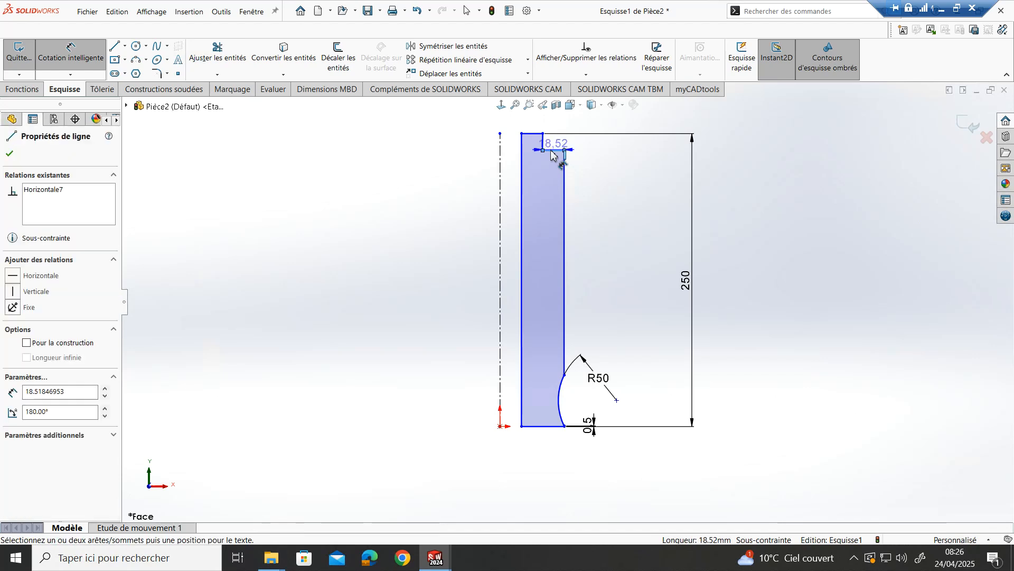
click(552, 425)
click(648, 344)
text(230)
key(Return)
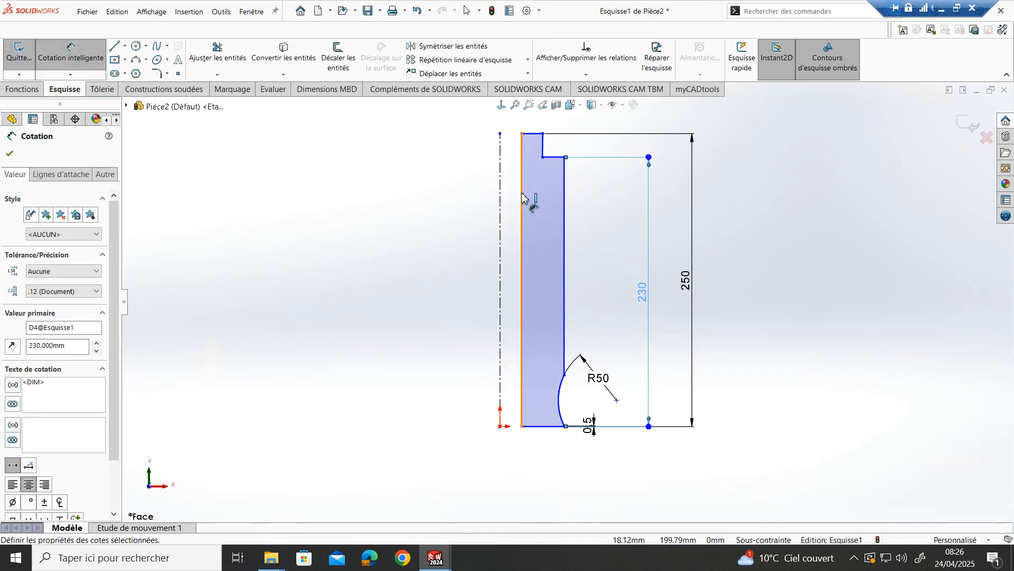
Add a 20 mm diameter dimension to the inner vertical line, doubled across the centreline.
click(501, 186)
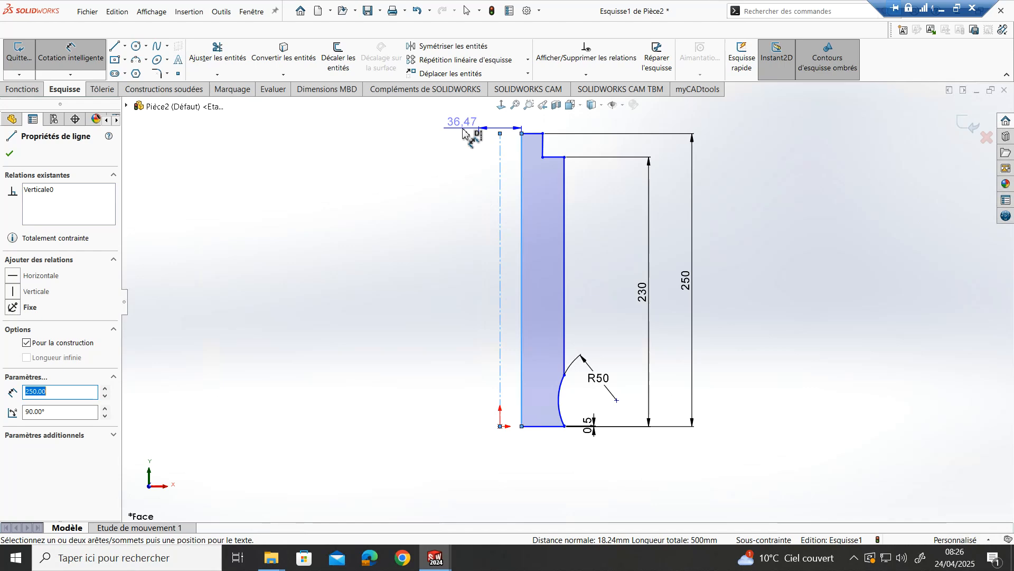
click(462, 132)
text(20)
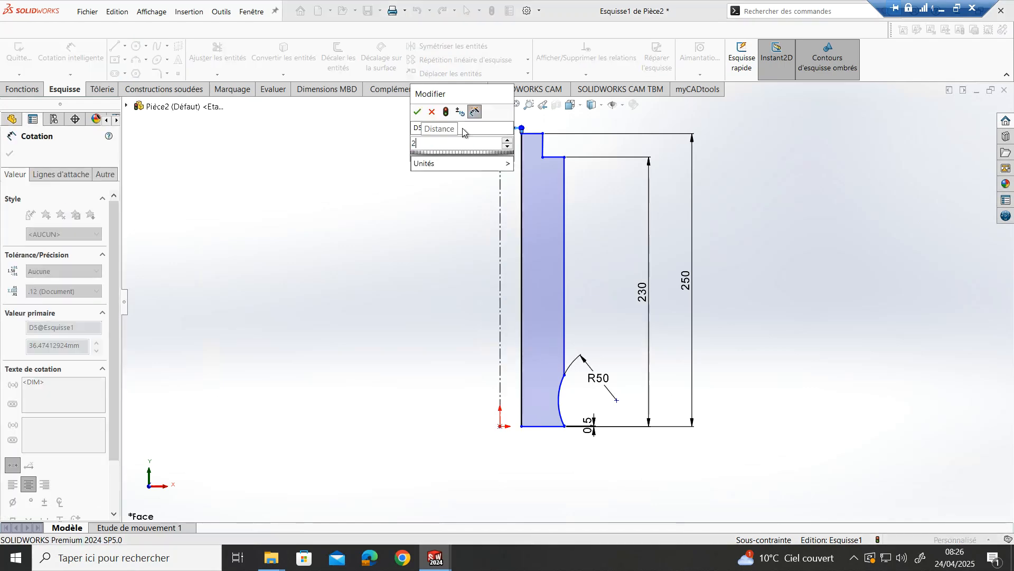
key(Return)
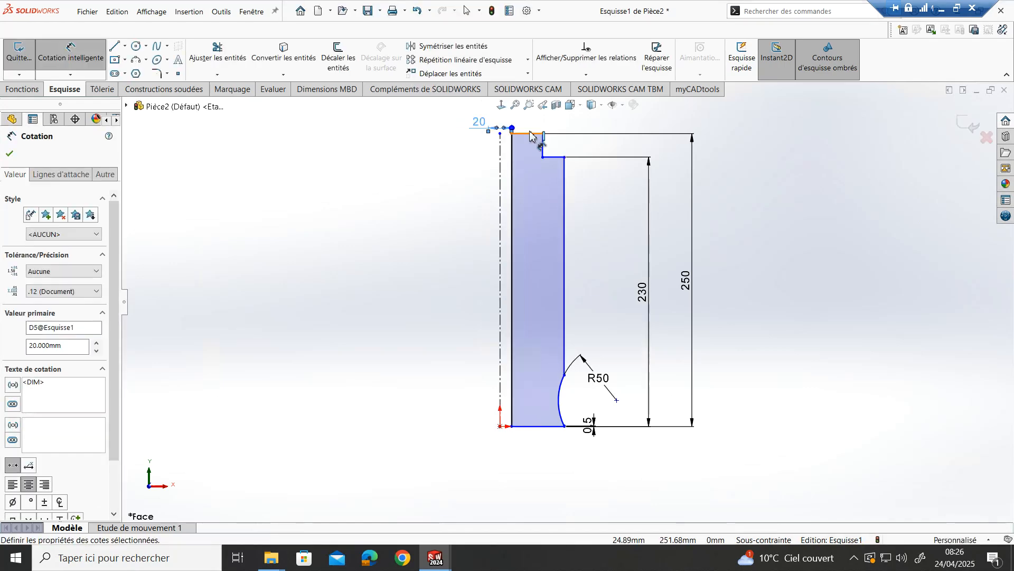
click(543, 148)
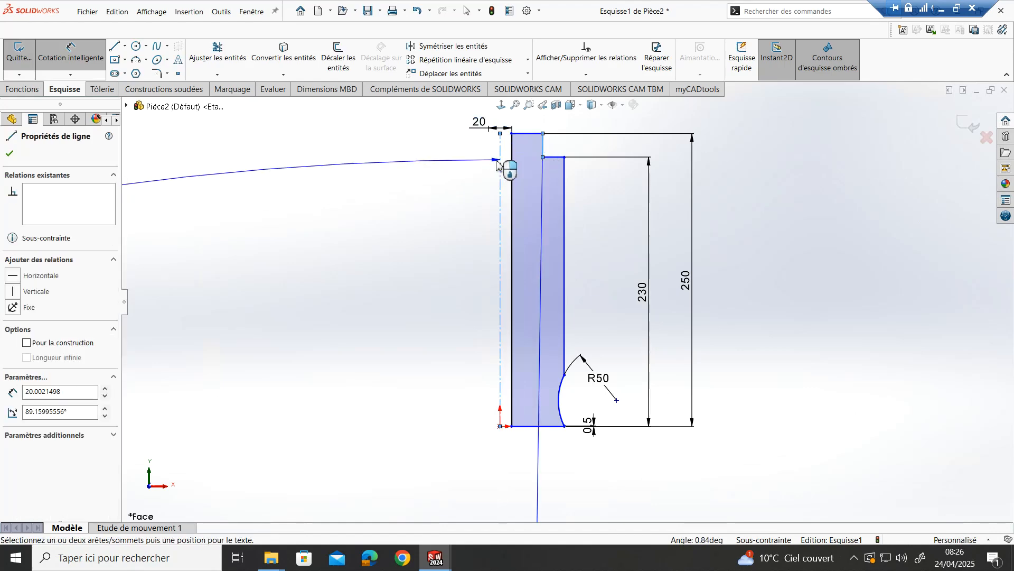
key(Escape)
click(543, 149)
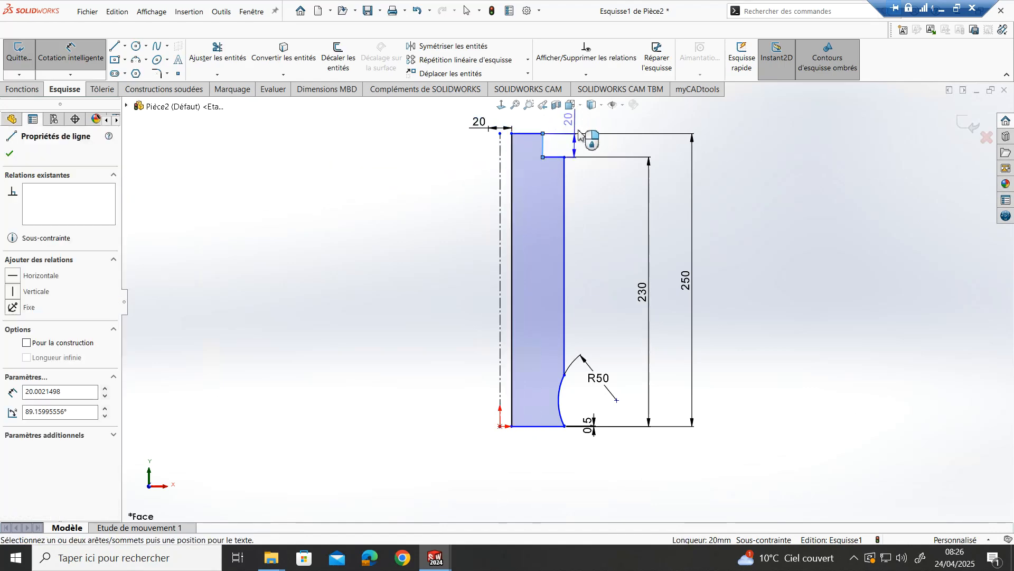
key(Escape)
key(Escape)
Make the short side line of the notch at the profile's upper outer corner vertical.
click(544, 150)
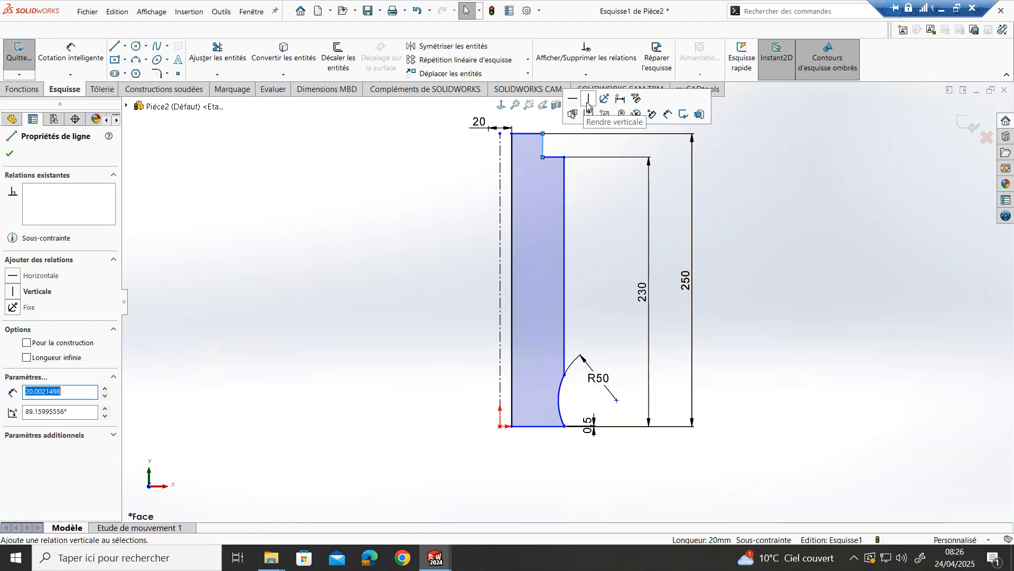
click(589, 101)
click(555, 157)
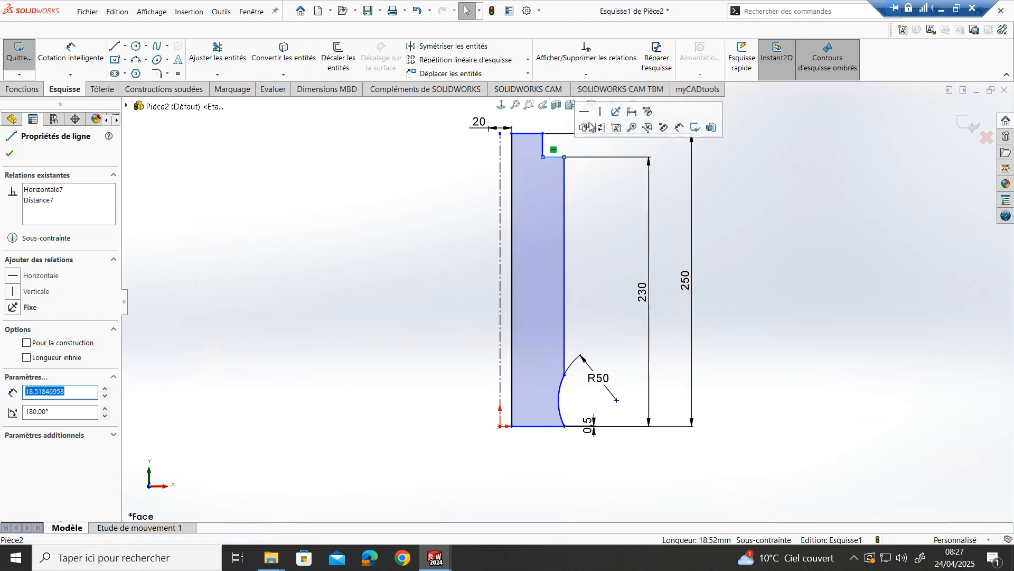
Dimension the notch's vertical line as a 50 mm diameter, doubled across the centreline.
click(69, 50)
click(545, 143)
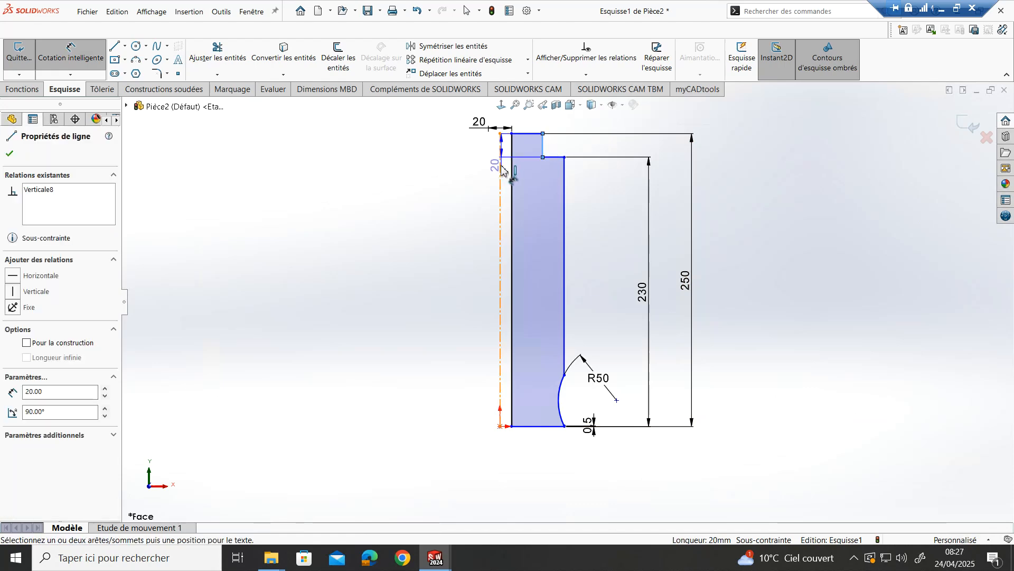
click(501, 166)
click(485, 188)
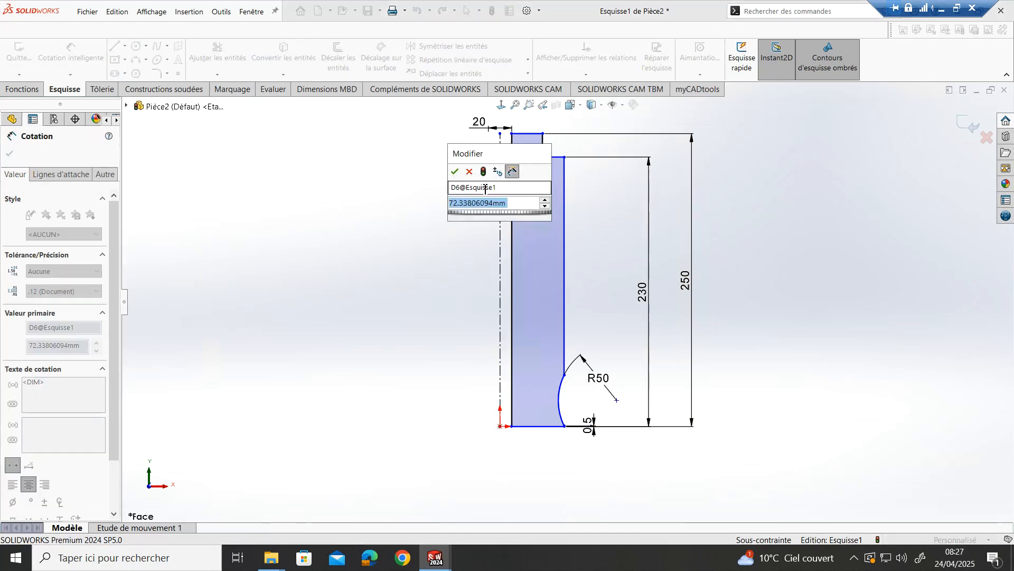
text(50)
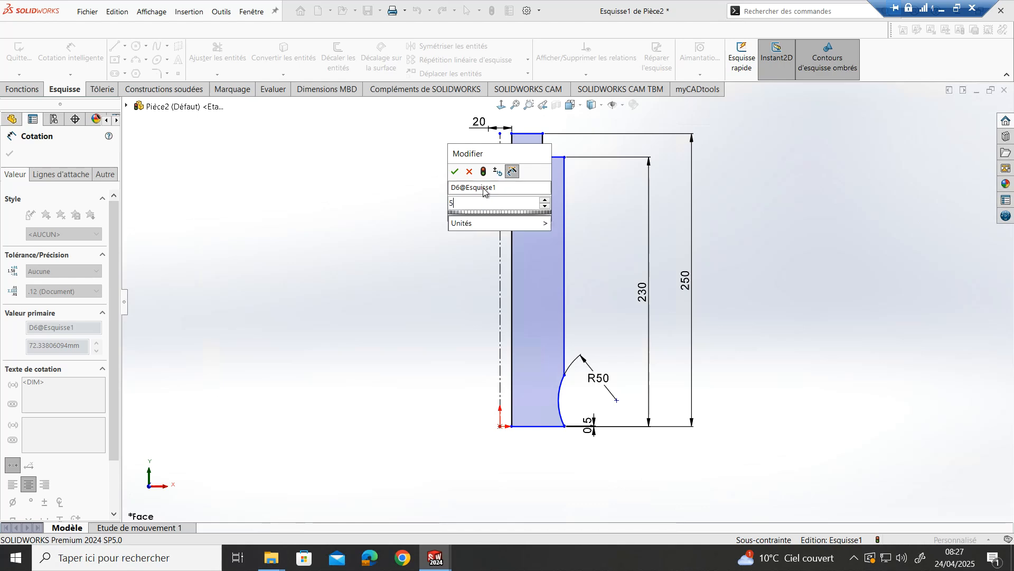
key(Return)
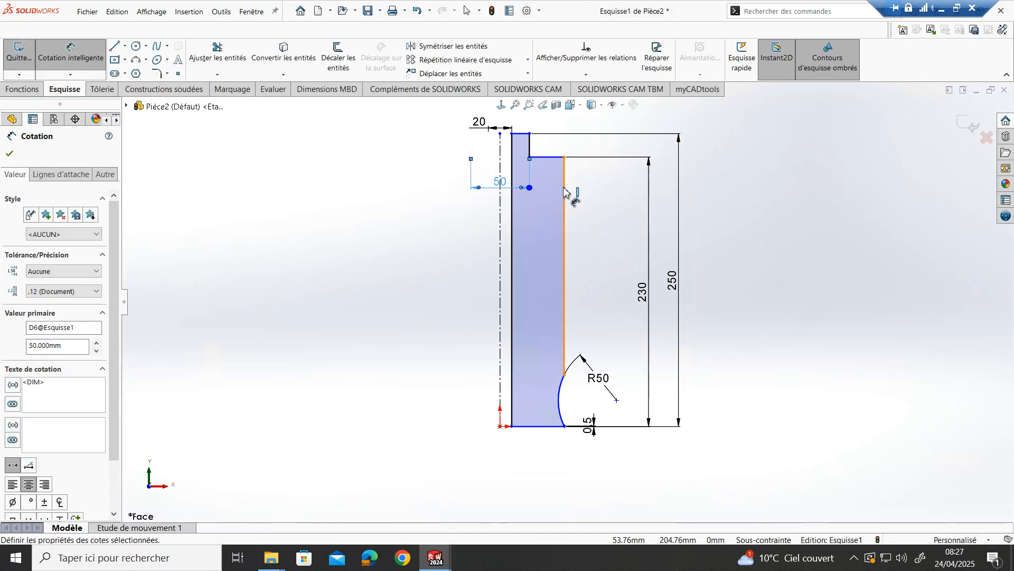
Add an 80 mm diameter dimension to the profile's long outer vertical line, doubled across the centreline.
click(564, 197)
click(459, 247)
text(80)
key(Return)
key(f)
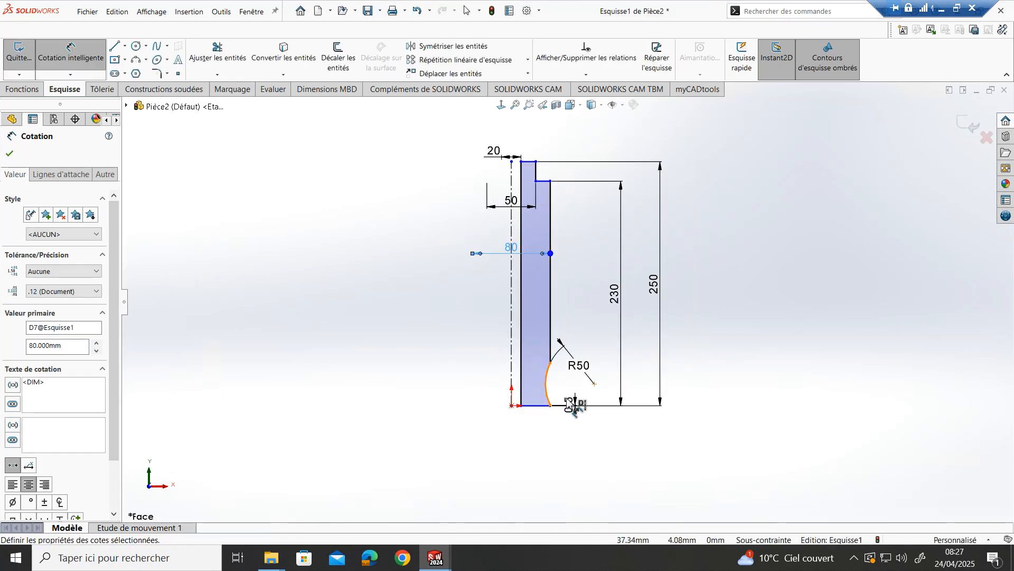
Dimension the height of the arc's centre above the profile's lower edge as 25 mm.
scroll(607, 410, down, 2)
click(595, 383)
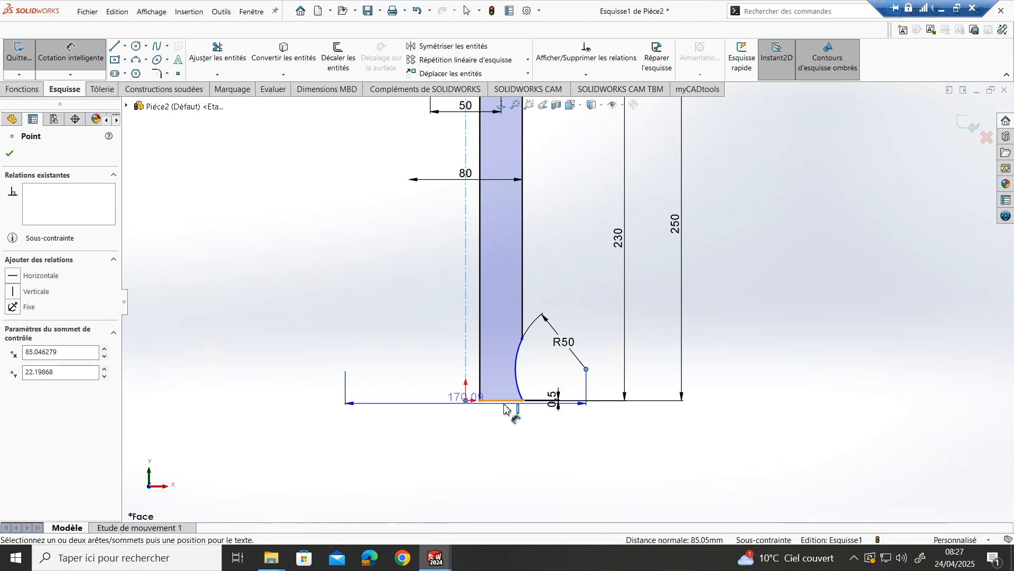
click(510, 400)
click(604, 388)
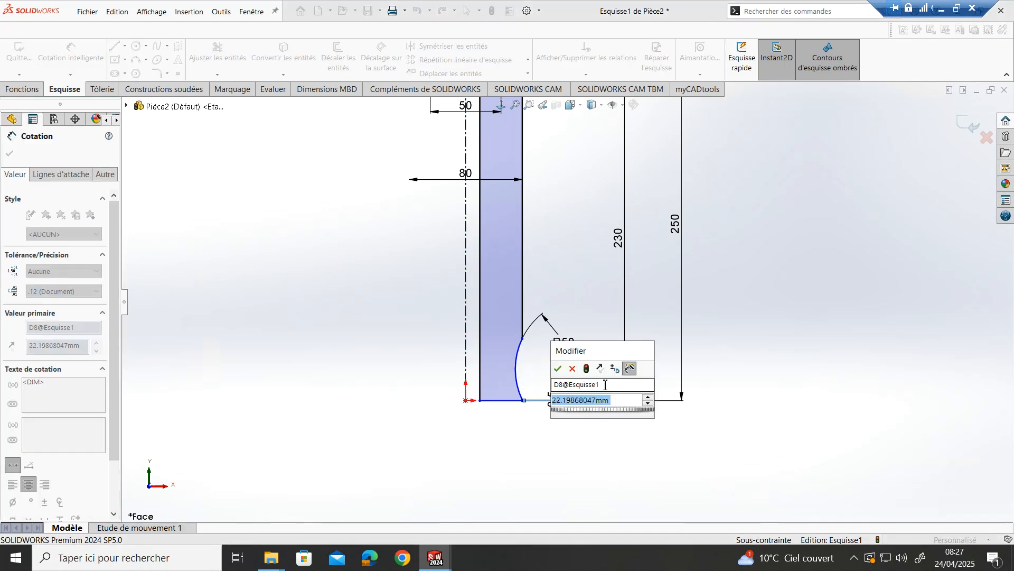
text(25)
key(Return)
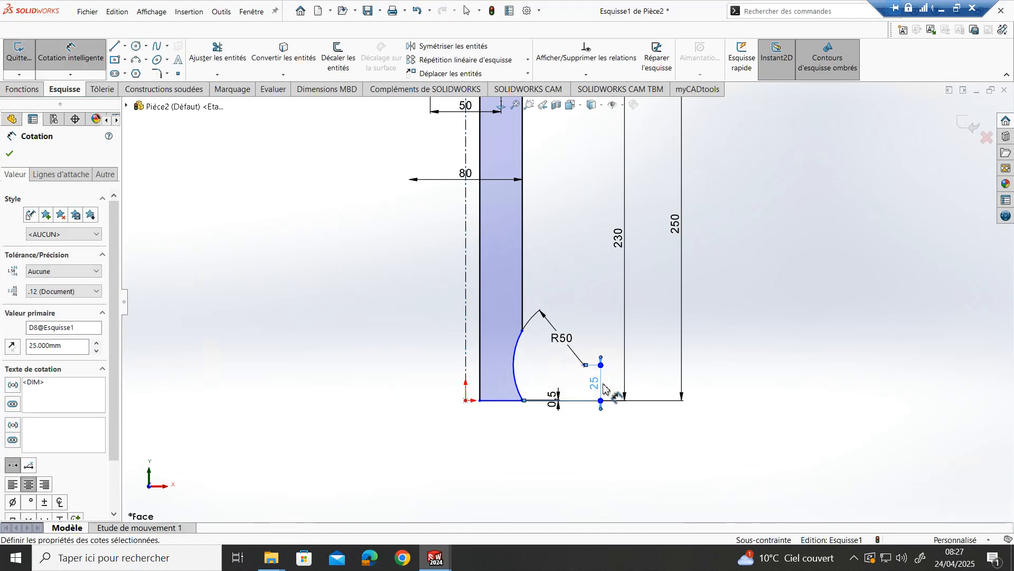
Set the height dimension of the arc's centre to 20 mm.
double_click(602, 386)
text(20)
key(Return)
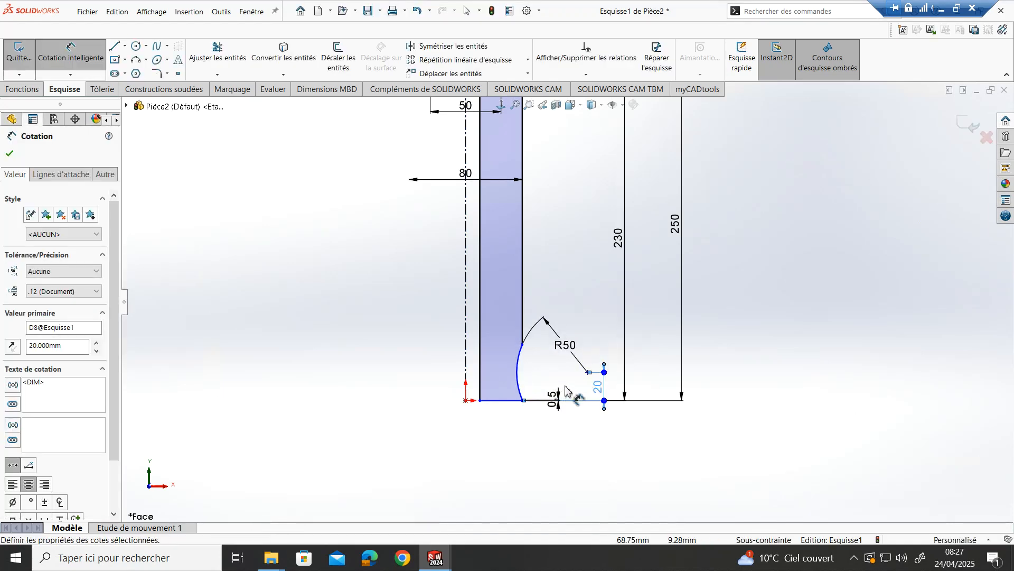
Dimension the arc's centre from the centreline as a doubled distance of 170 mm.
scroll(566, 390, down, 3)
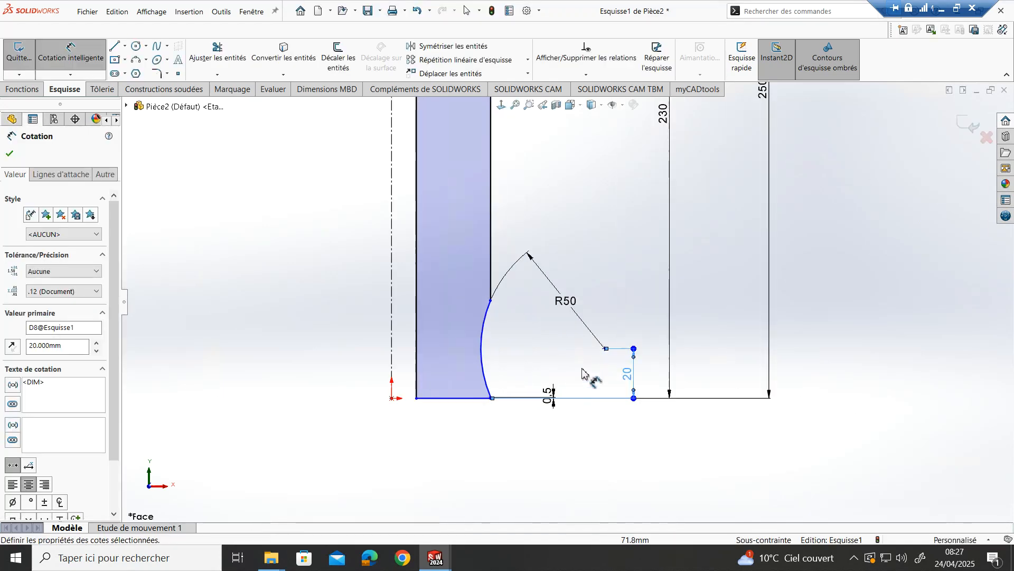
click(605, 350)
click(417, 369)
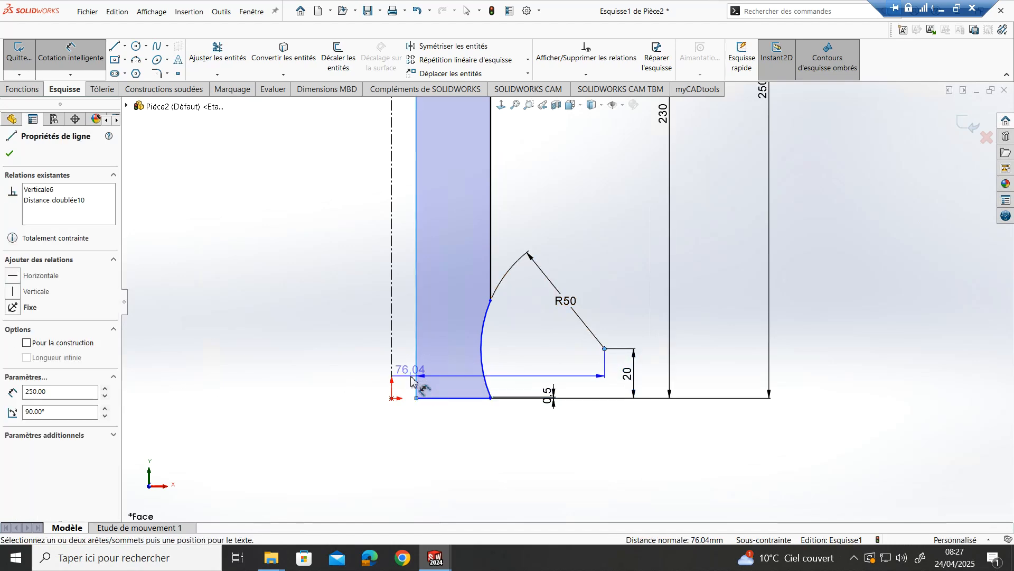
key(Escape)
click(392, 374)
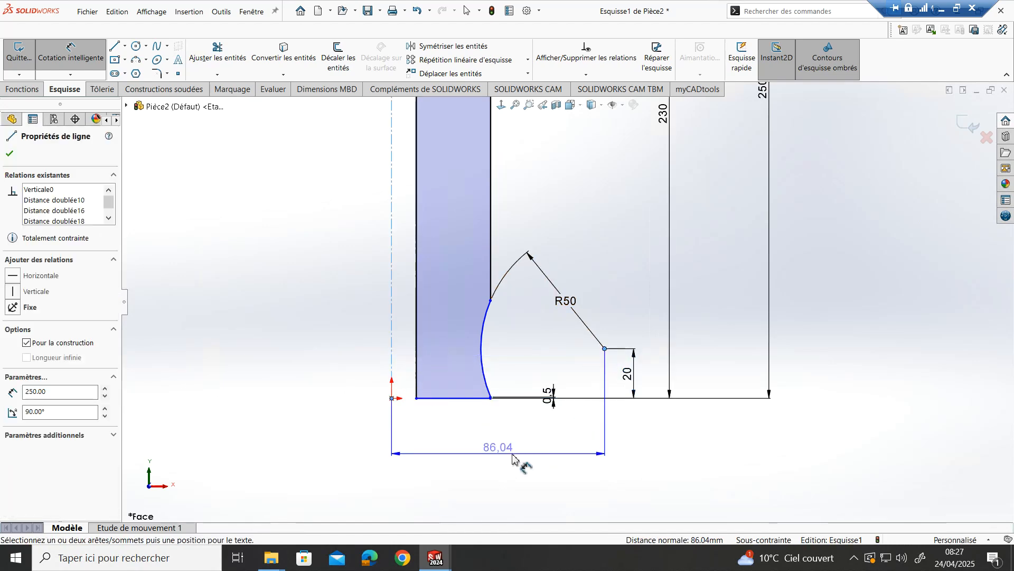
click(426, 481)
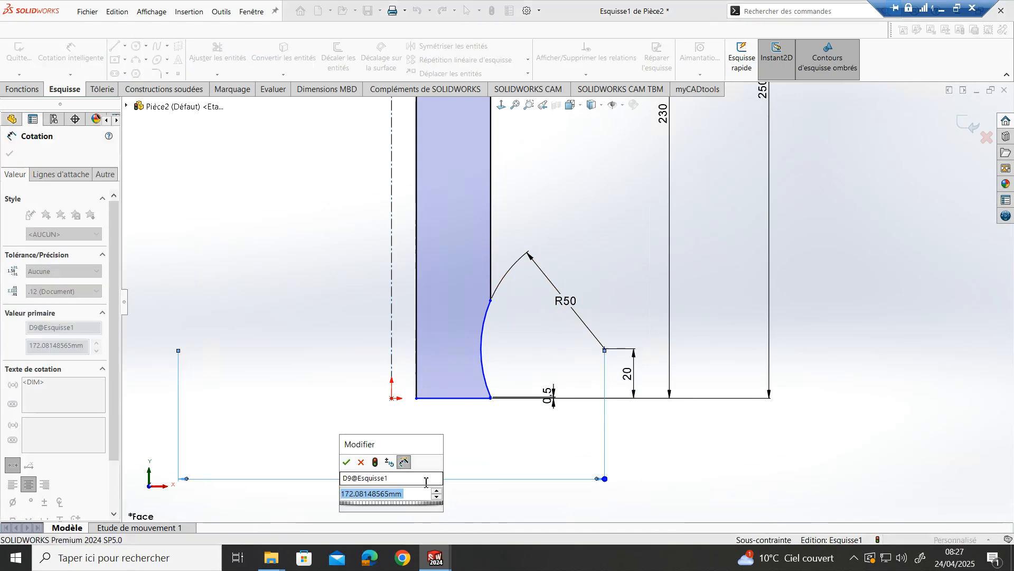
text(170)
key(Return)
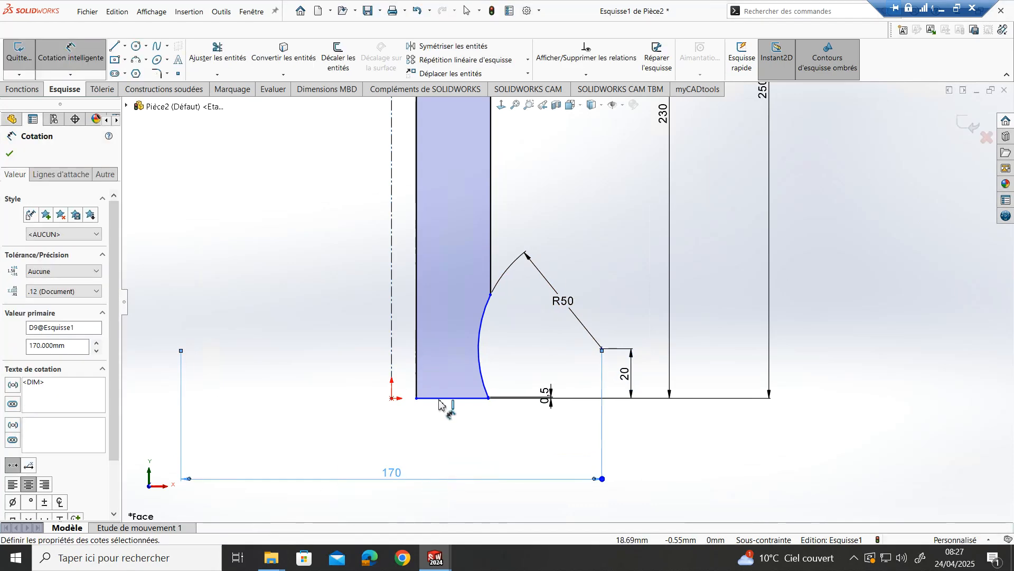
Make the profile's lower edge coincident with the centreline's lower endpoint at the origin.
scroll(464, 405, down, 5)
key(Escape)
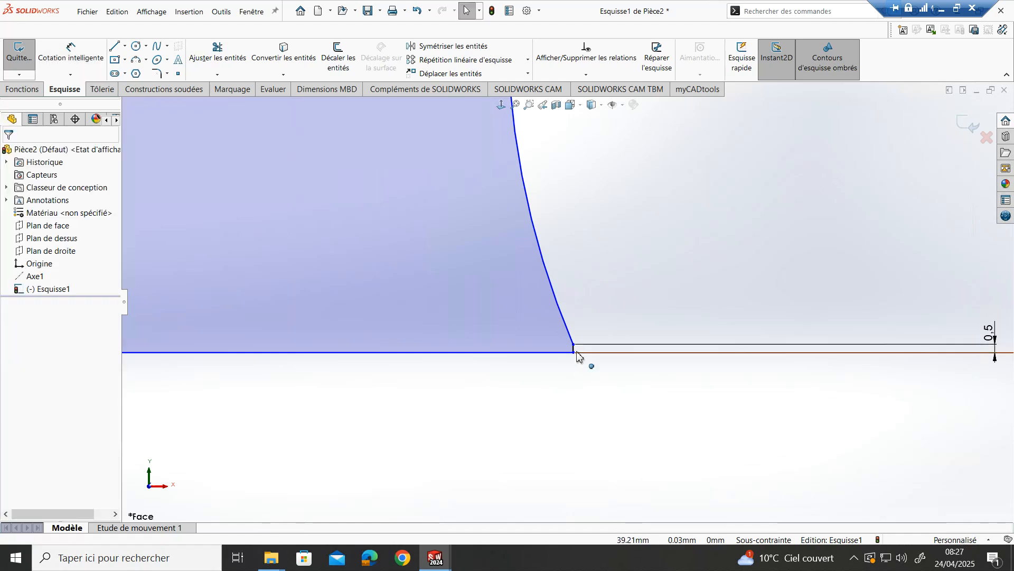
scroll(528, 370, up, 5)
click(529, 299)
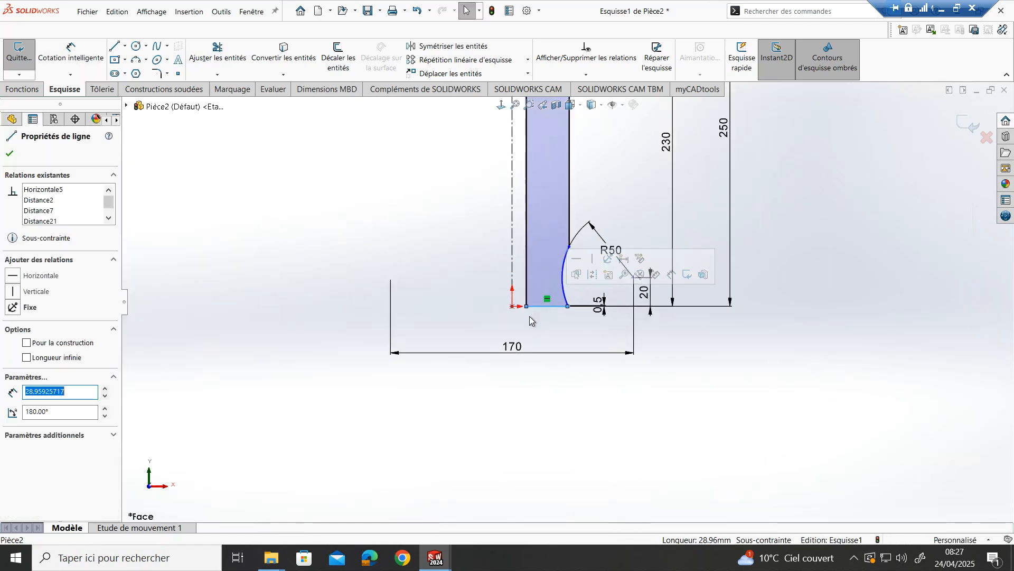
scroll(527, 316, down, 4)
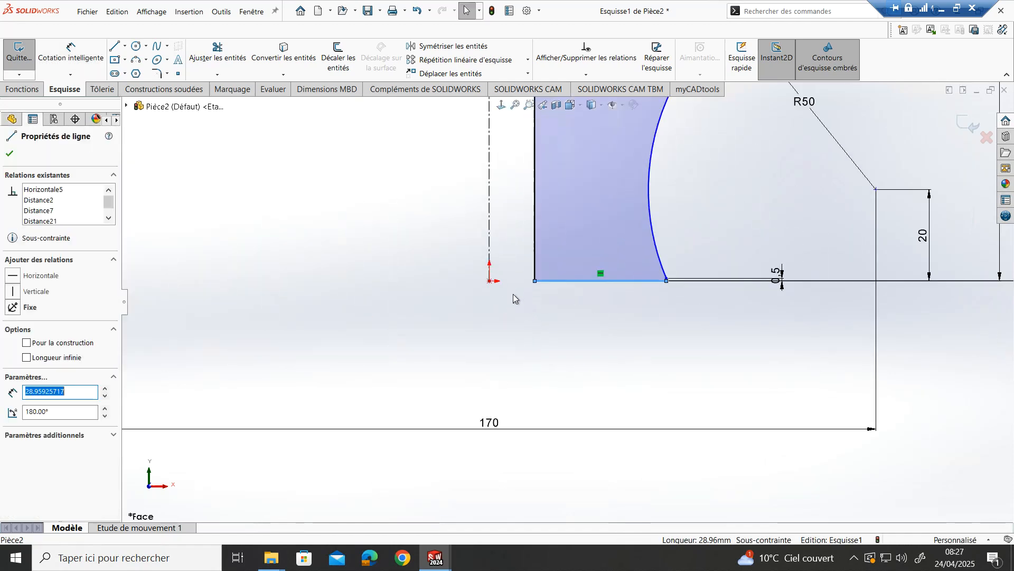
ctrl+click(489, 281)
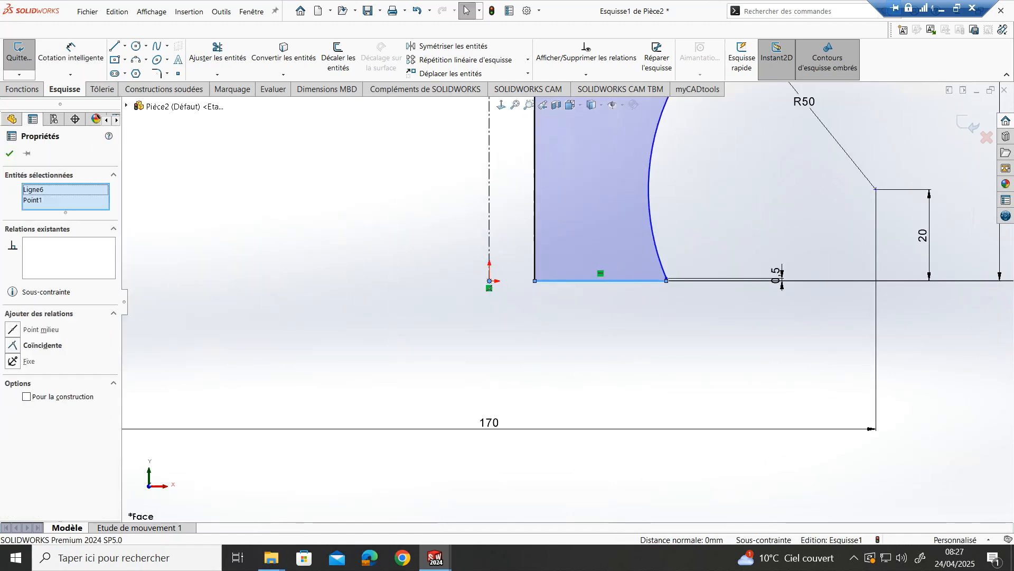
click(16, 346)
click(563, 375)
scroll(563, 375, up, 5)
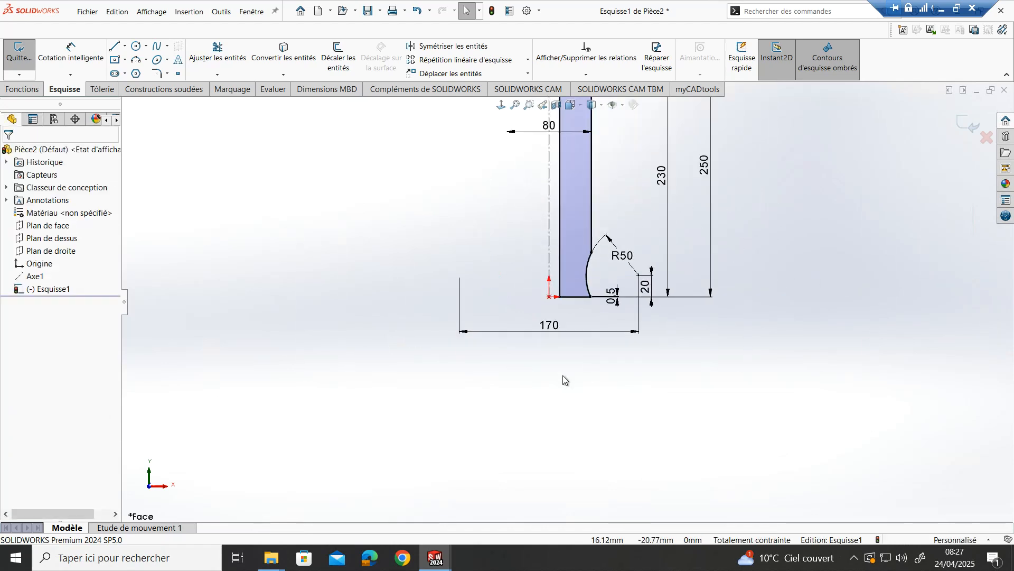
Make the centreline's upper endpoint coincident with the profile's upper edge.
scroll(586, 200, down, 5)
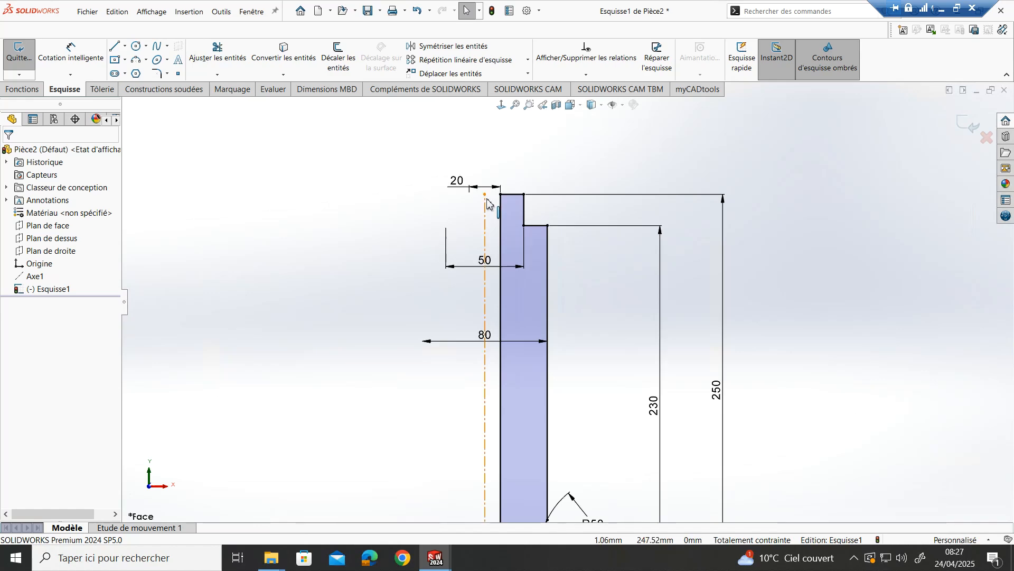
click(485, 194)
ctrl+click(511, 194)
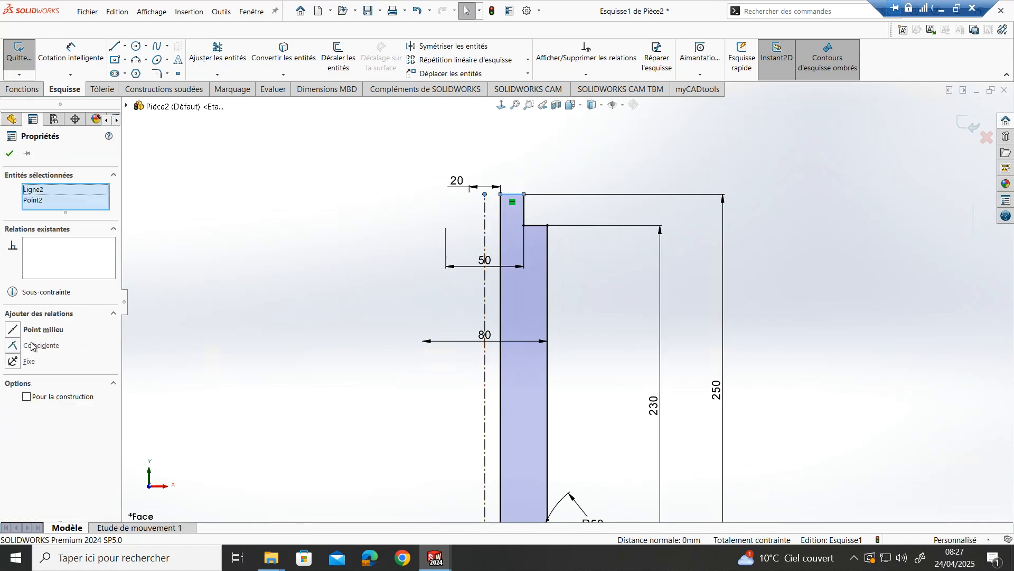
click(16, 346)
click(568, 301)
scroll(568, 301, up, 3)
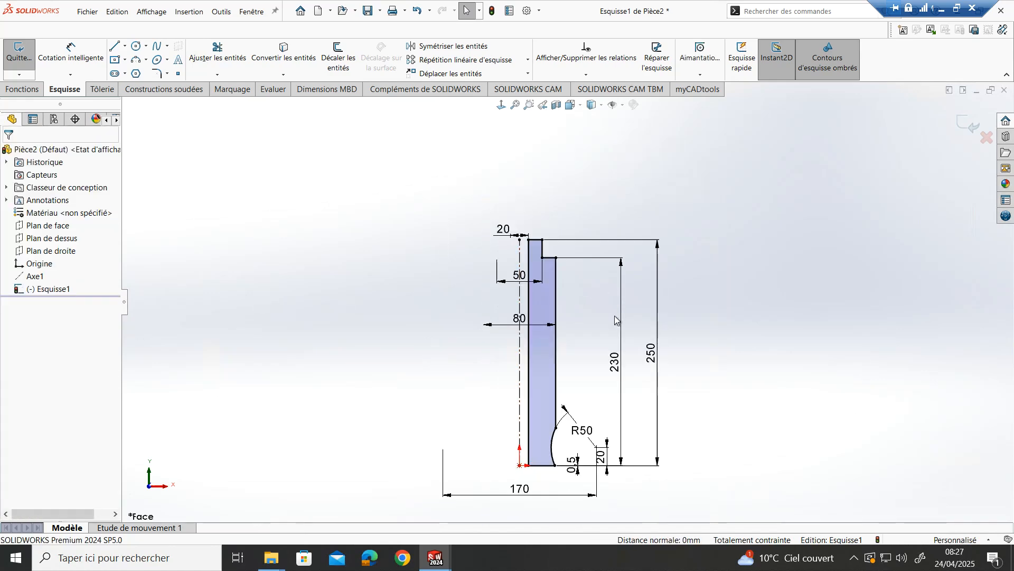
Revolve the profile 360° about the centreline into a solid boss.
click(30, 90)
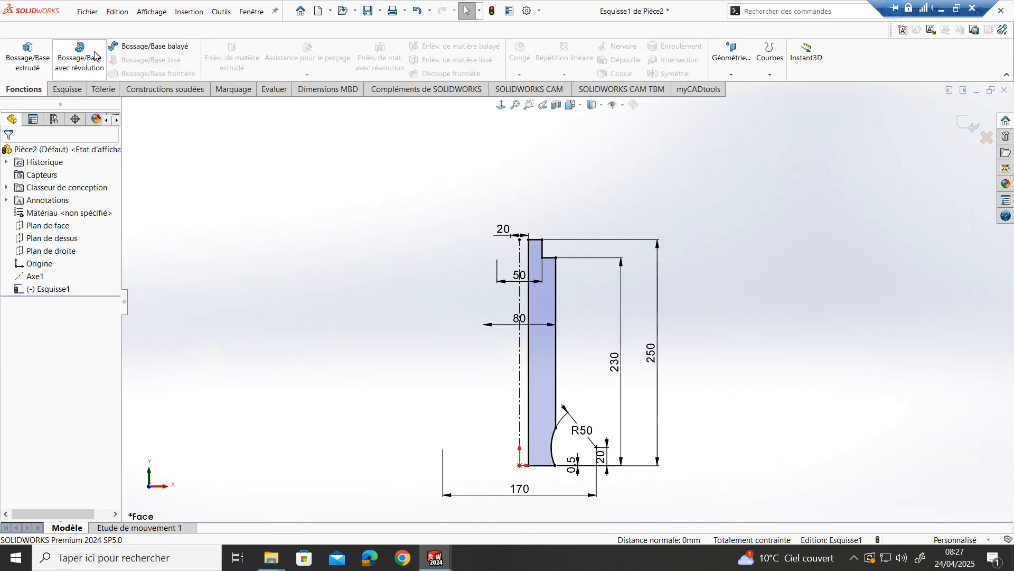
click(73, 62)
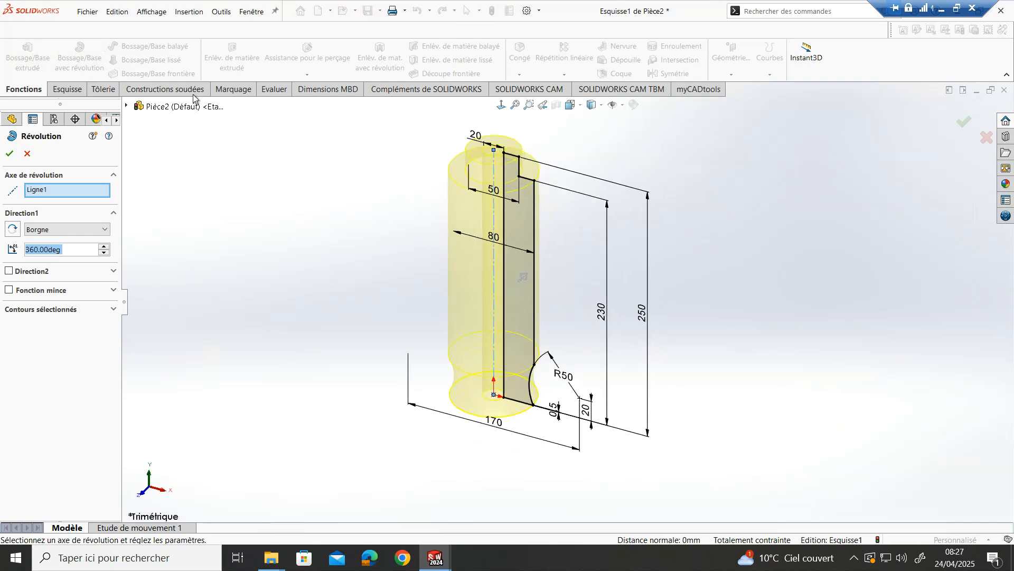
click(9, 155)
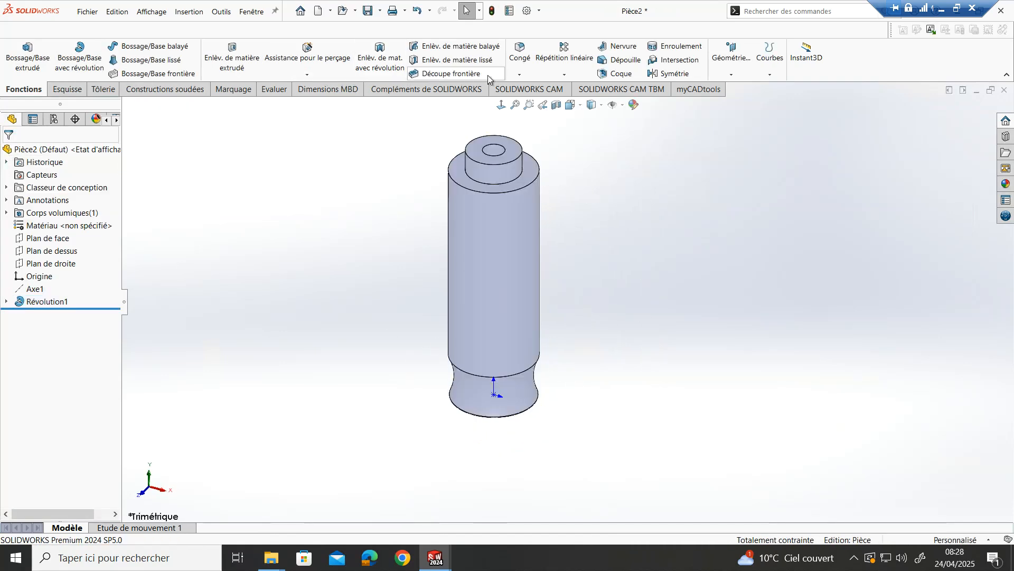
Set up a chamfer of 5 mm at 30° on the outer upper edge of the part's narrow neck.
click(517, 76)
click(529, 106)
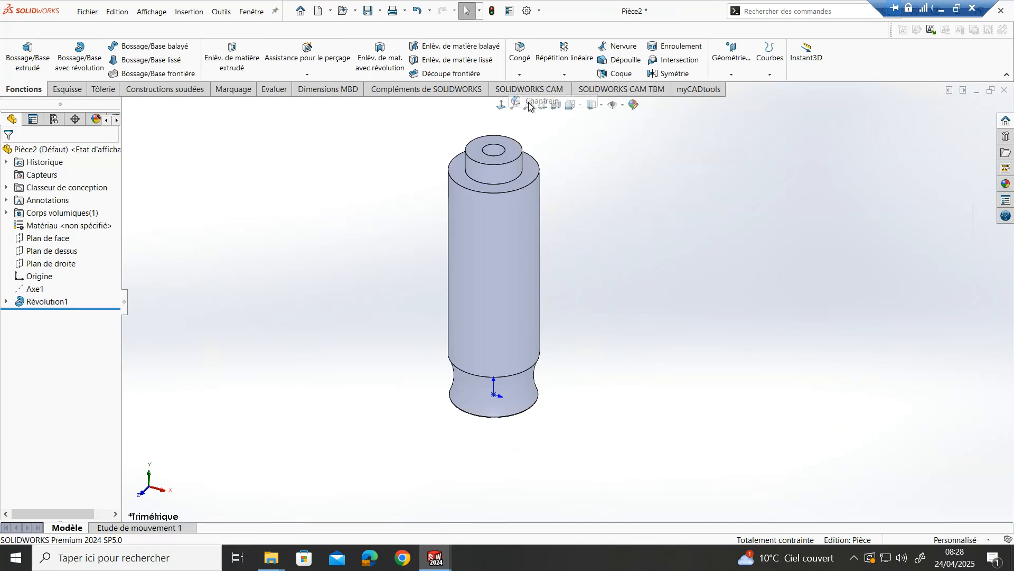
click(497, 166)
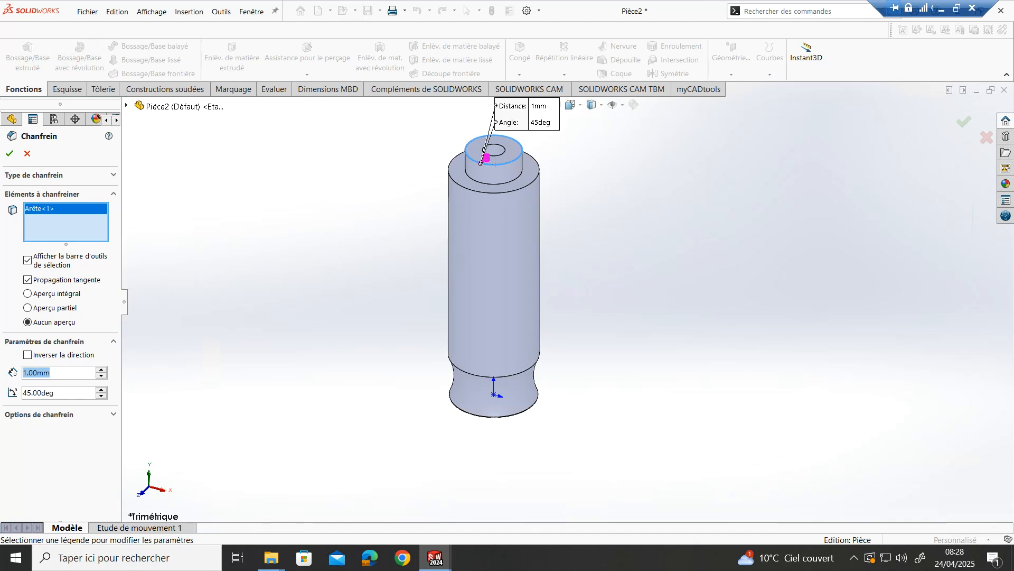
text(5)
key(Return)
click(39, 392)
text(30)
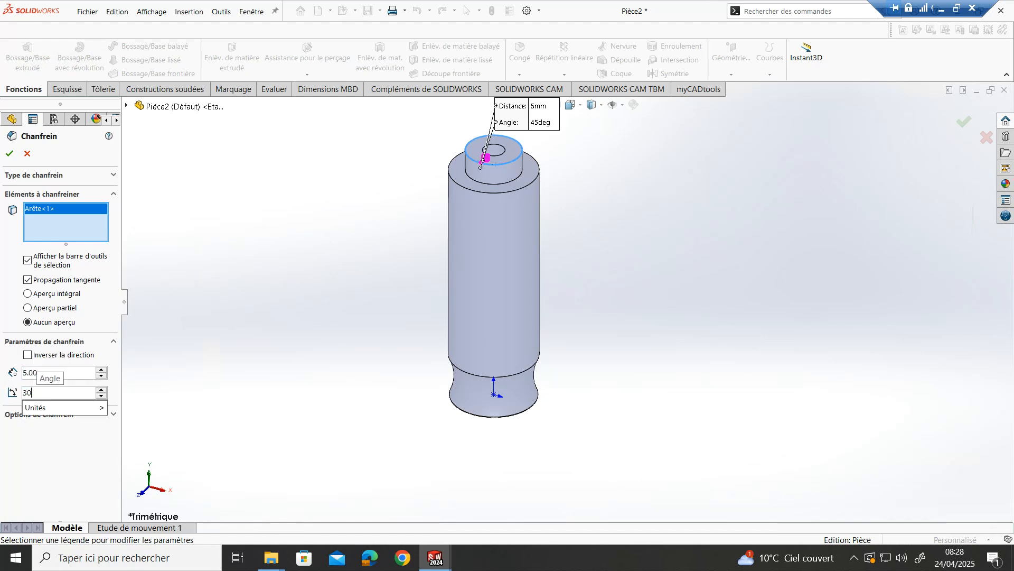
key(Return)
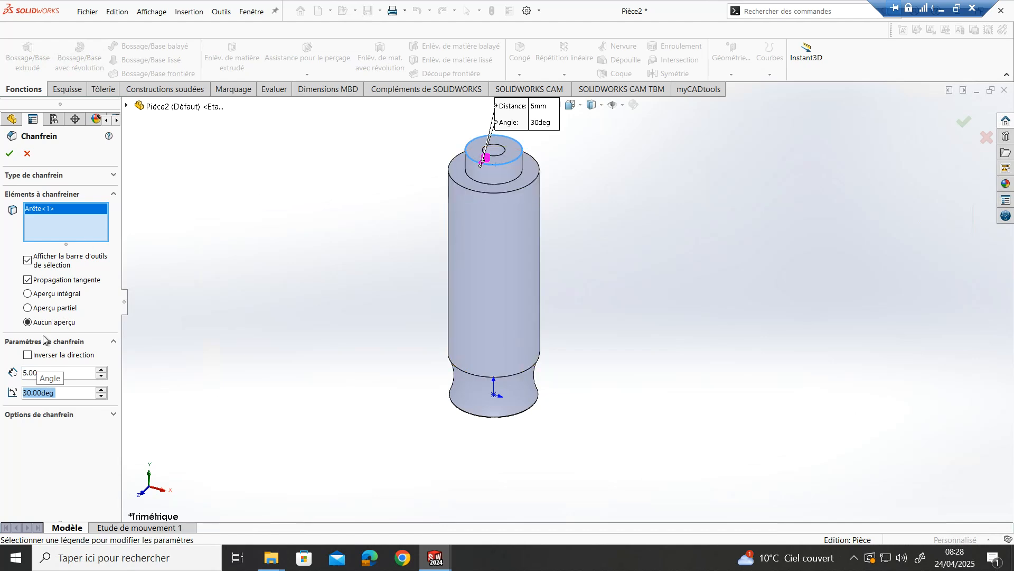
Show the full preview, reverse the direction of the neck chamfer and apply it.
click(30, 295)
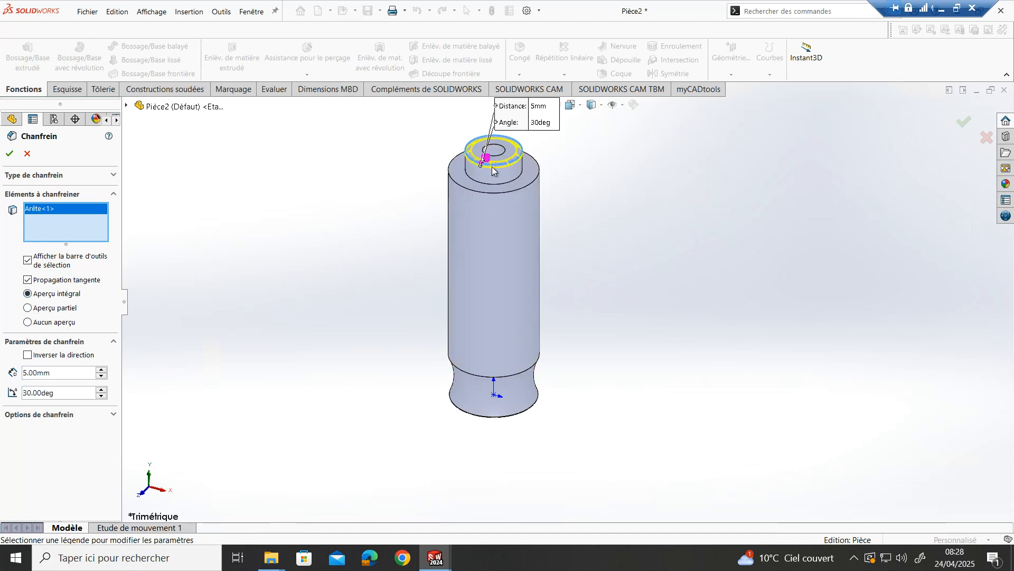
scroll(469, 167, down, 6)
middle_drag(453, 204, 314, 184)
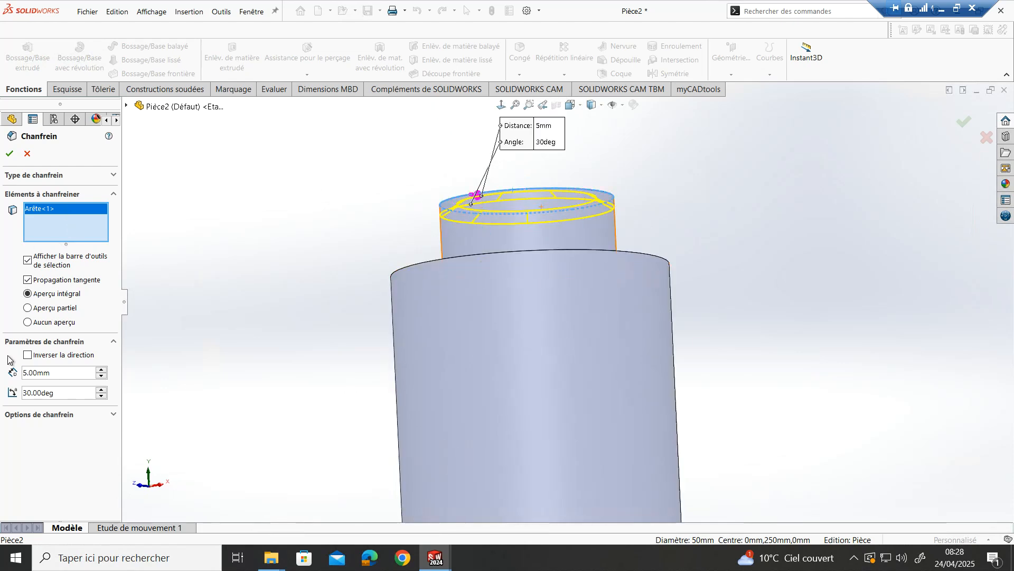
click(28, 356)
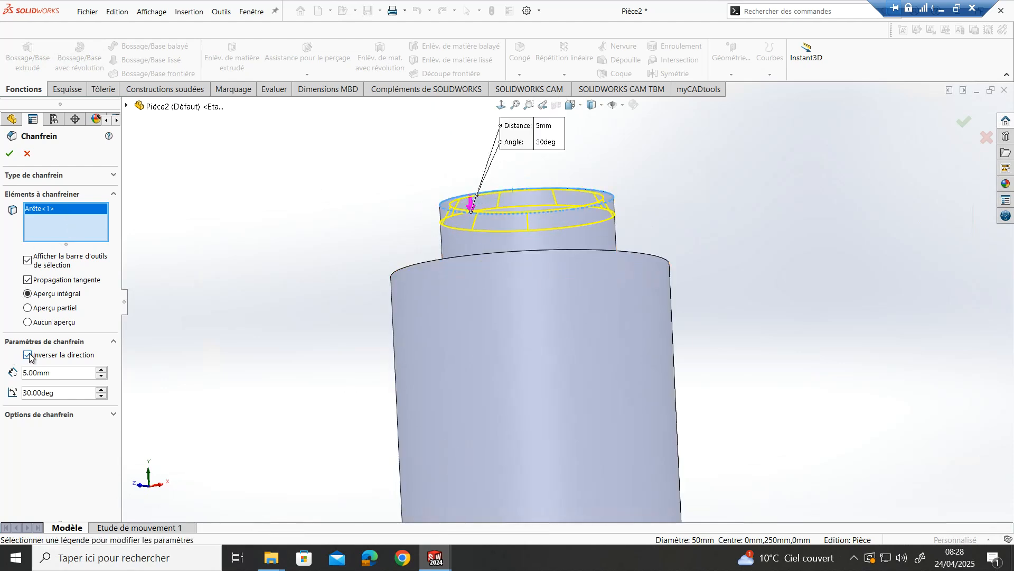
click(8, 155)
Start a Hole Wizard hole on the part's flat bottom face as an ISO M6 tapped hole (Trous taraudés) without custom sizing.
scroll(590, 331, up, 5)
middle_drag(608, 331, 568, 426)
middle_drag(502, 347, 562, 358)
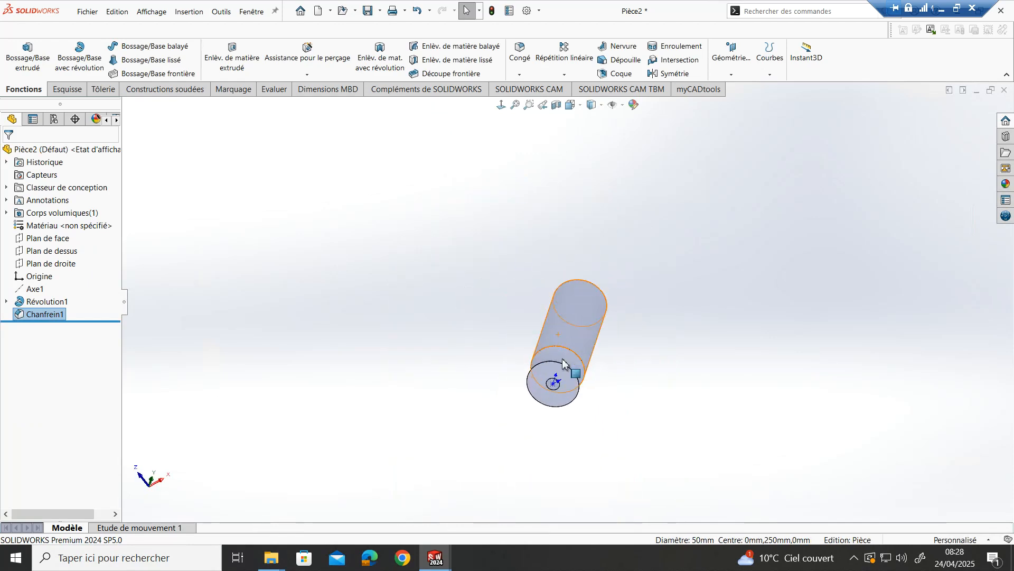
scroll(550, 375, down, 3)
click(544, 390)
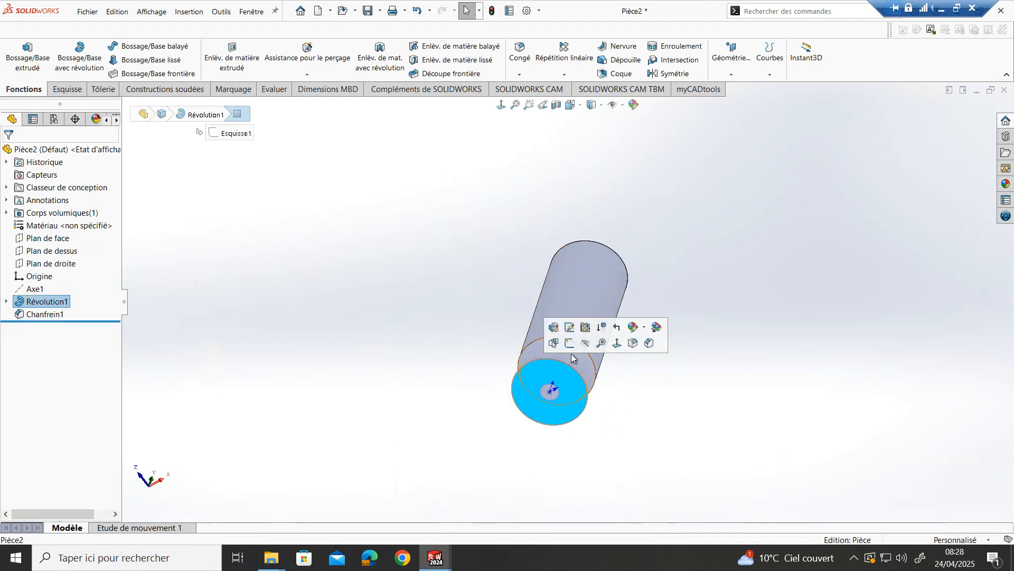
click(617, 343)
click(308, 52)
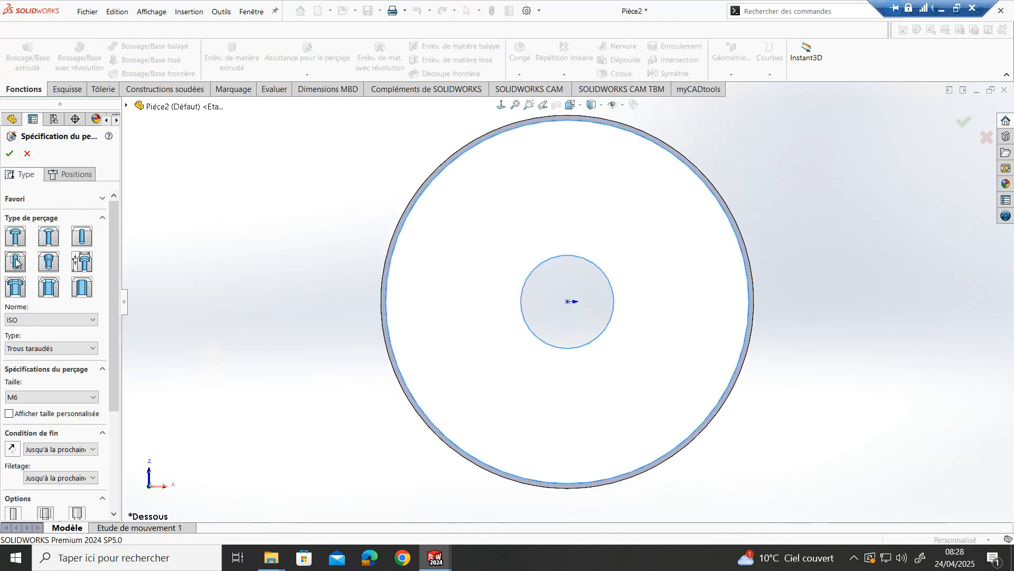
click(24, 348)
click(26, 348)
click(26, 320)
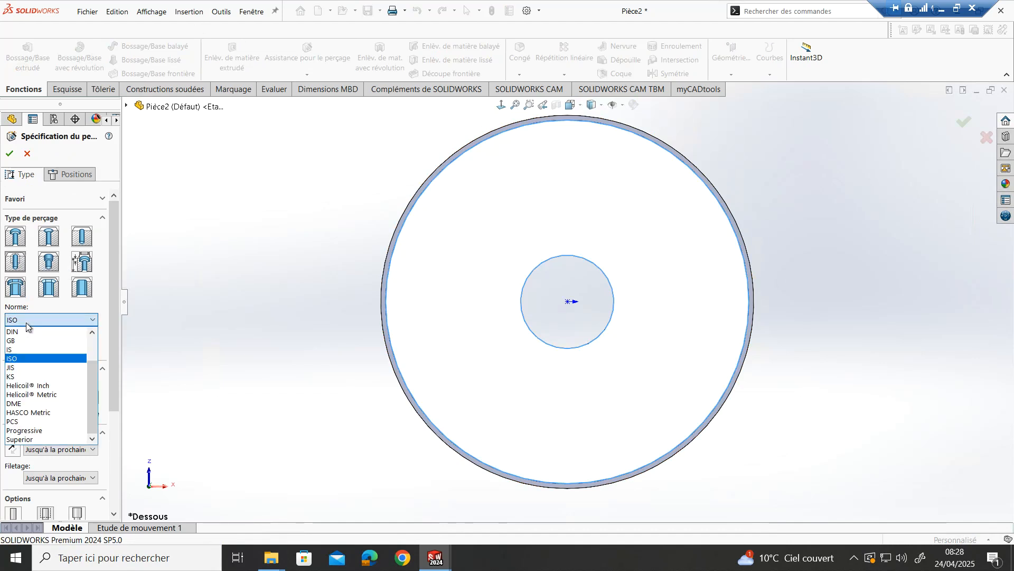
click(9, 359)
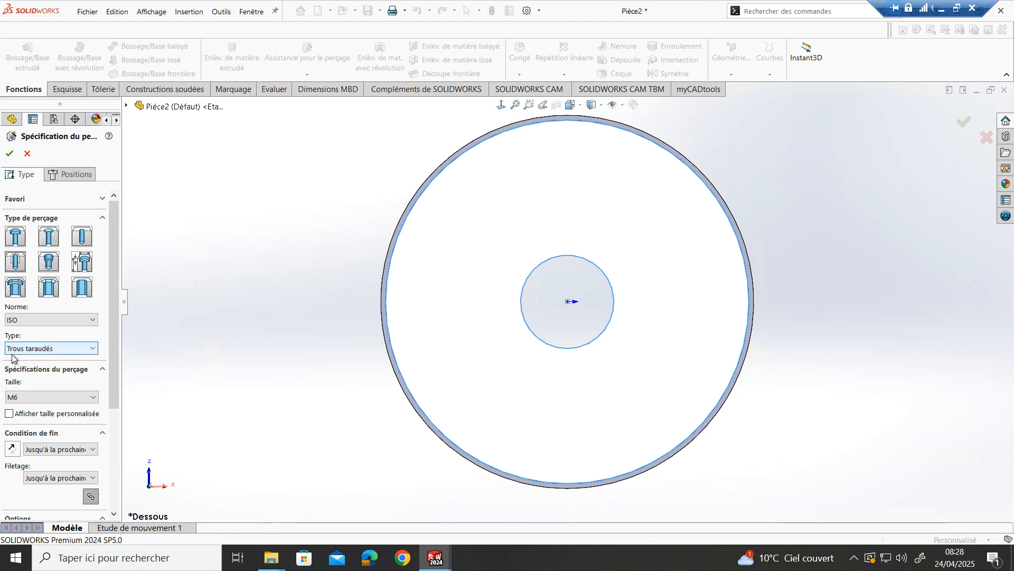
click(26, 349)
click(21, 379)
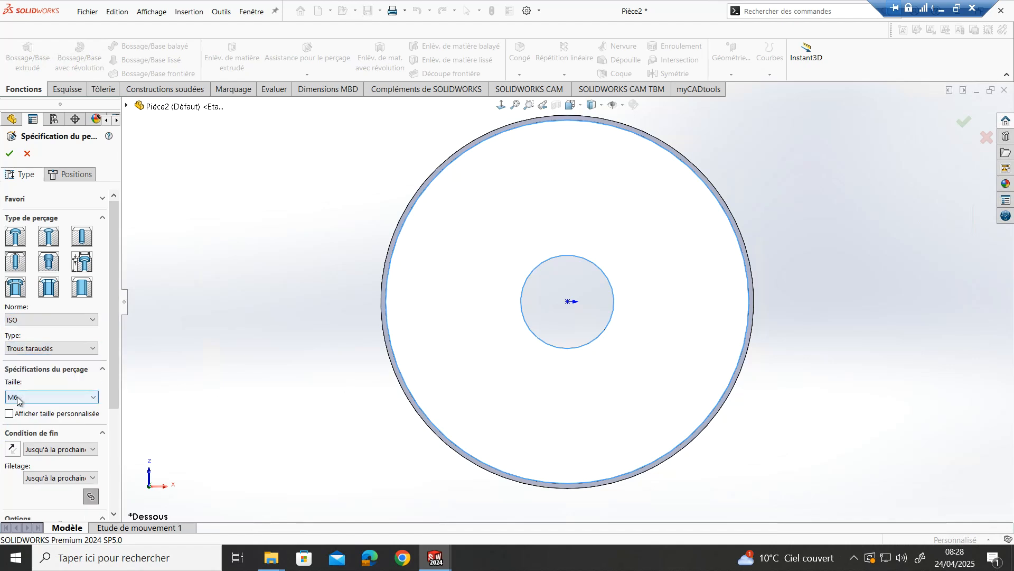
click(11, 415)
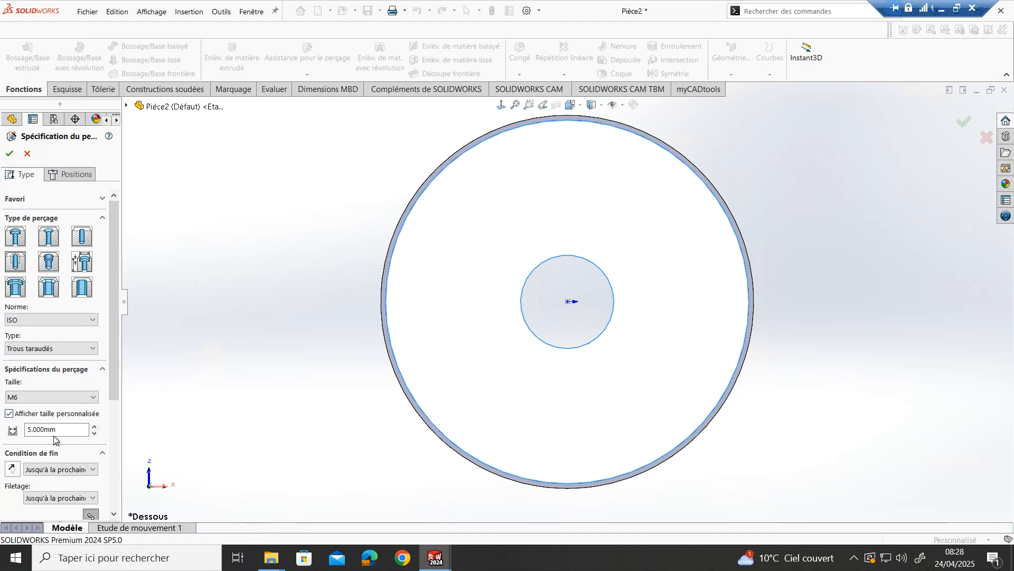
click(10, 415)
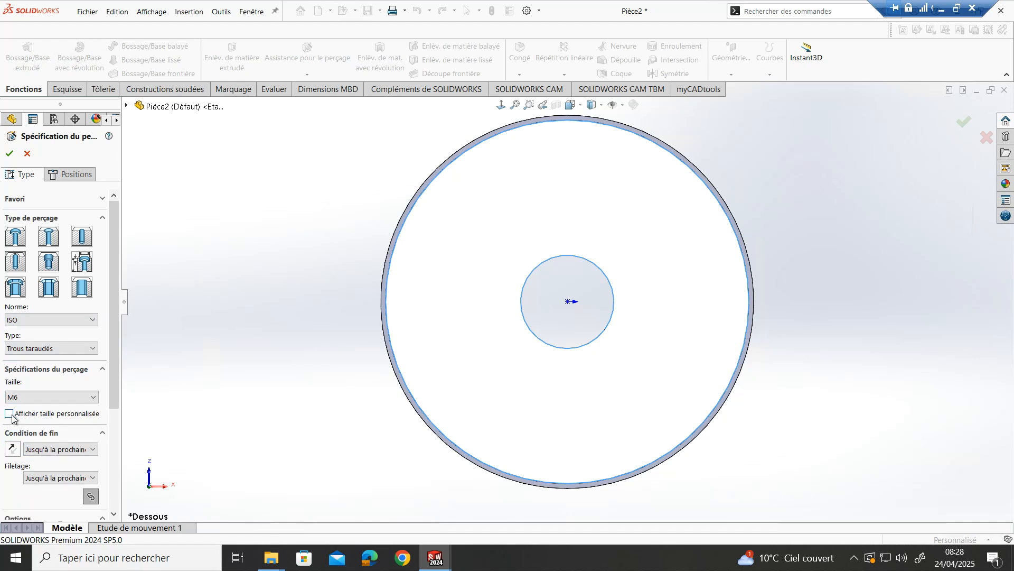
Create the M6 tapped hole as blind, 22 mm deep with a 15 mm thread depth, using the cosmetic thread option.
scroll(42, 448, down, 3)
click(59, 360)
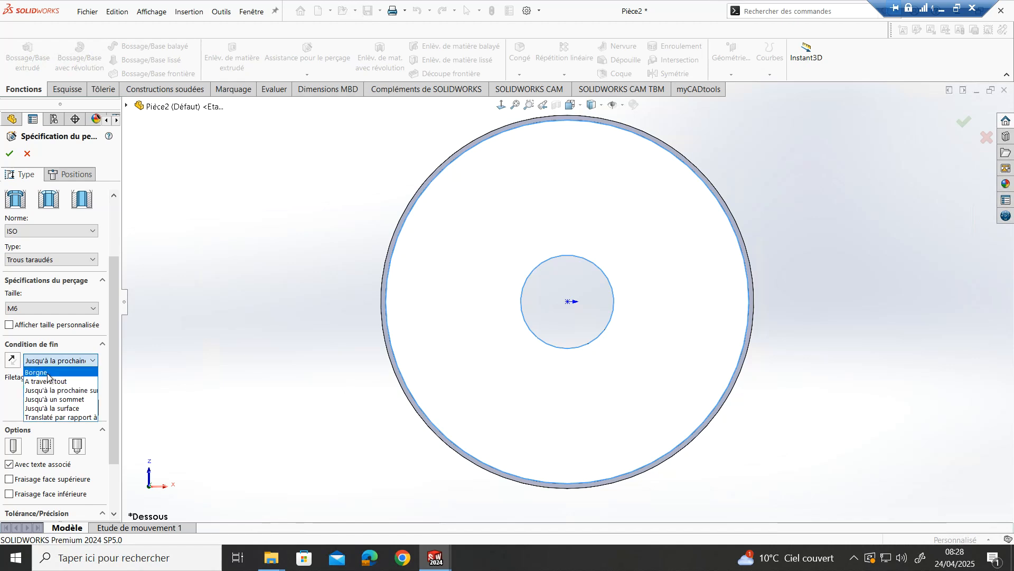
click(41, 372)
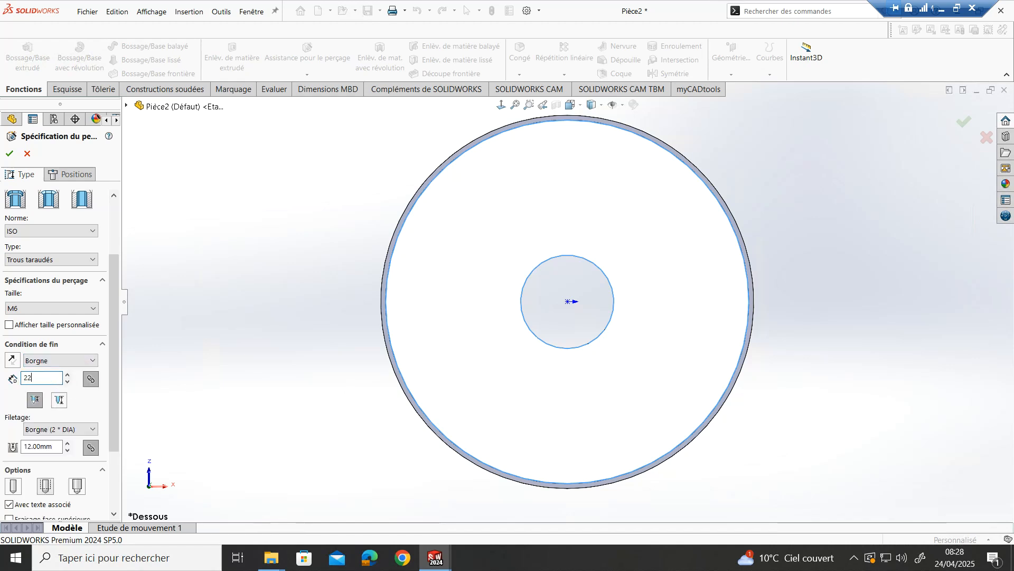
key(Return)
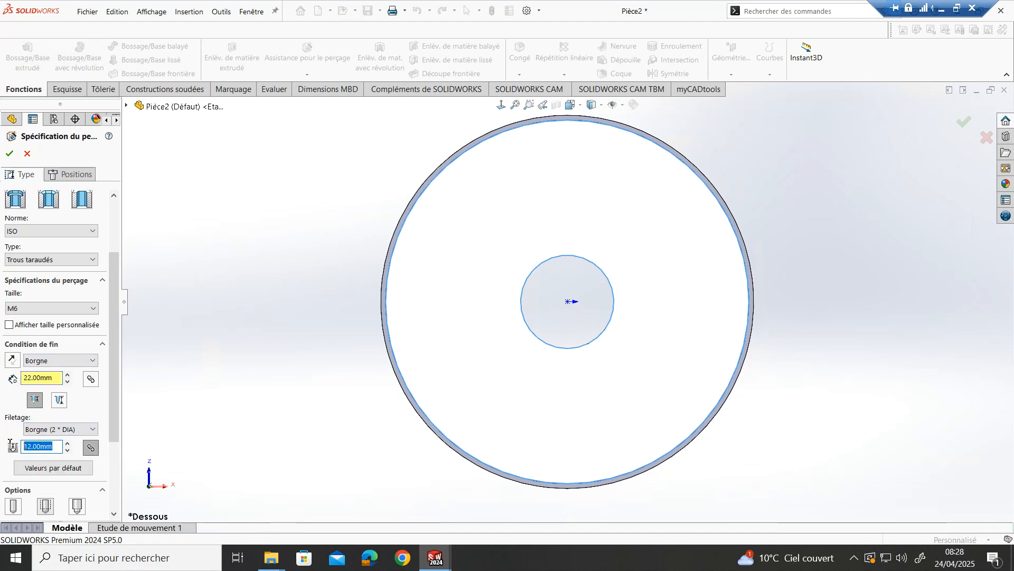
key(Return)
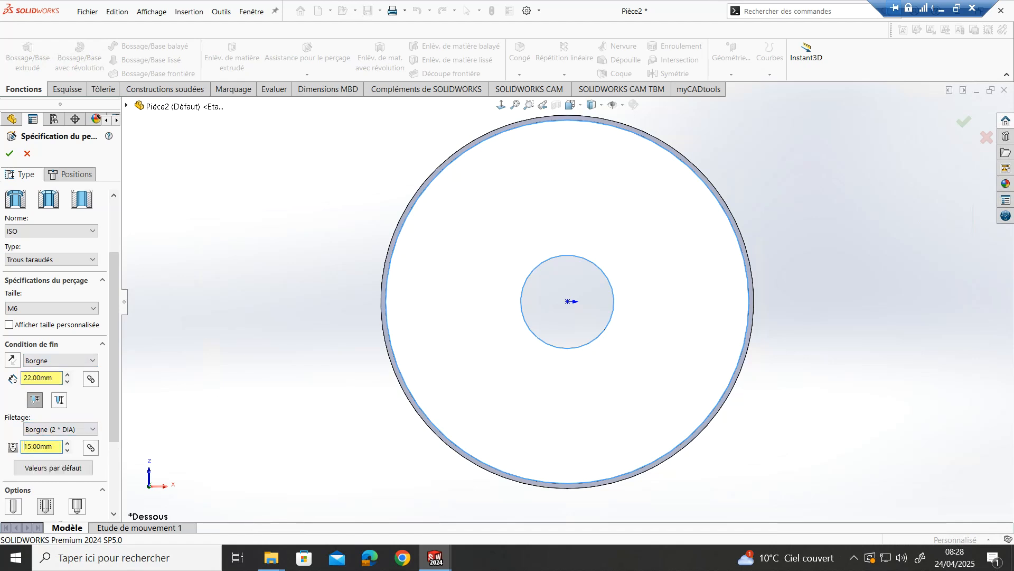
click(45, 506)
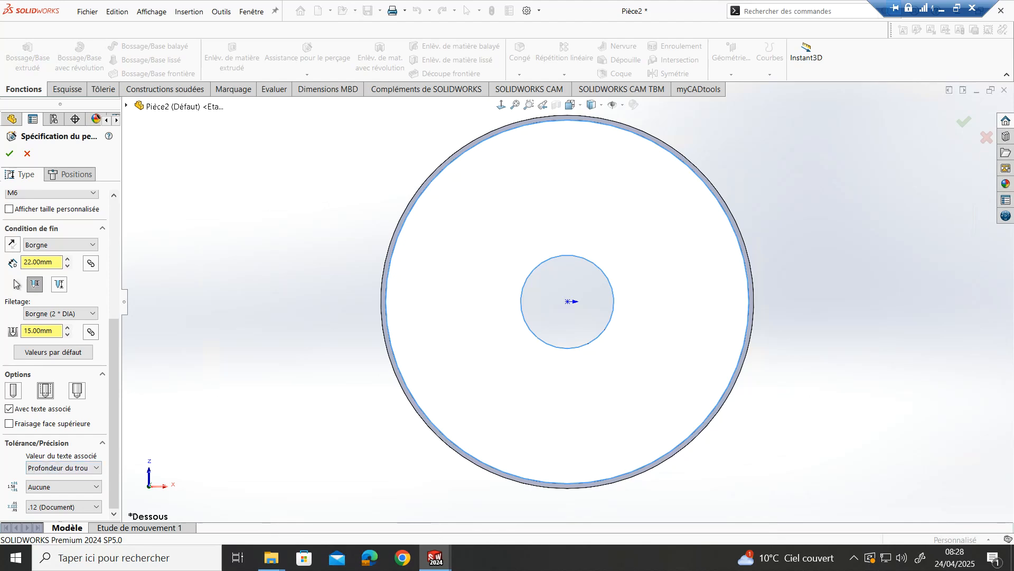
click(10, 153)
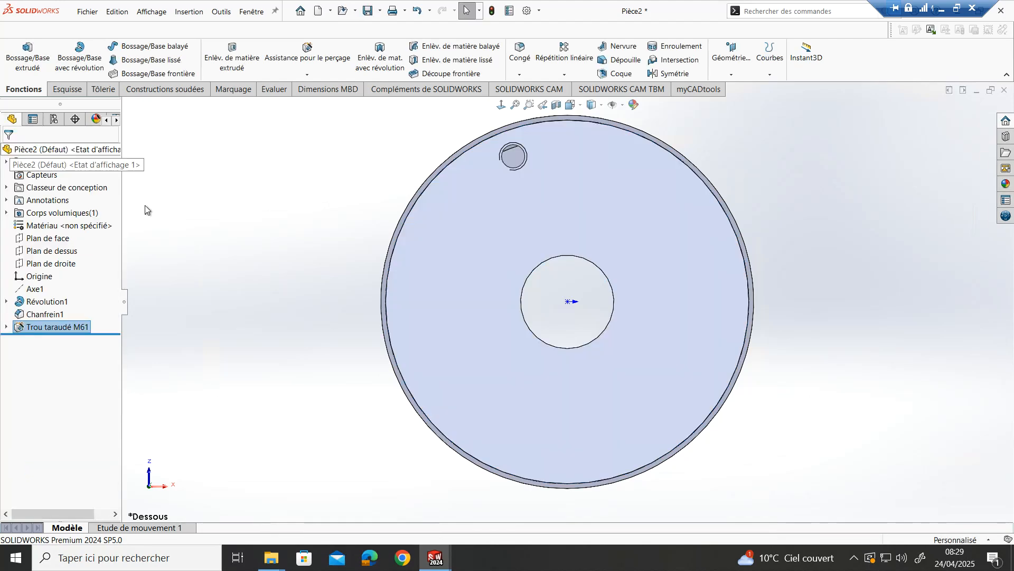
Open the tapped hole's position sketch and move its point to about 32 mm directly above the origin.
click(6, 327)
click(59, 340)
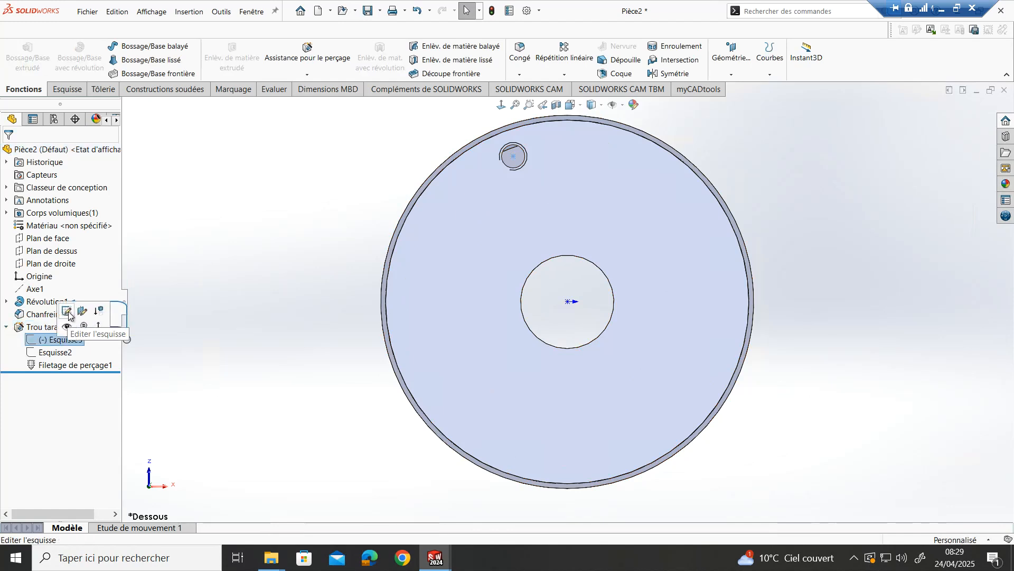
click(71, 312)
mouse_move(513, 156)
mouse_down()
mouse_move(582, 154)
mouse_move(569, 151)
mouse_up()
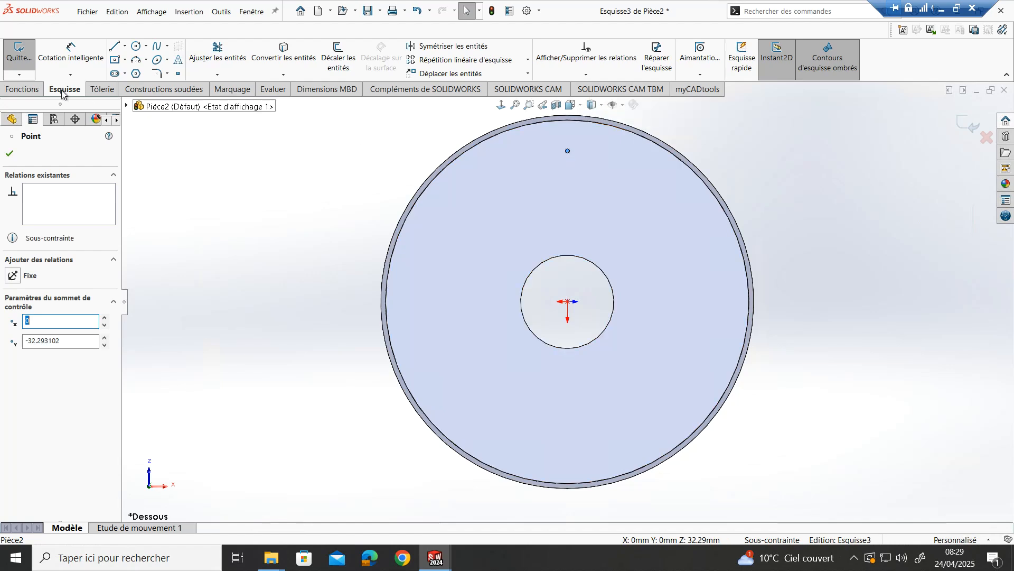
click(125, 46)
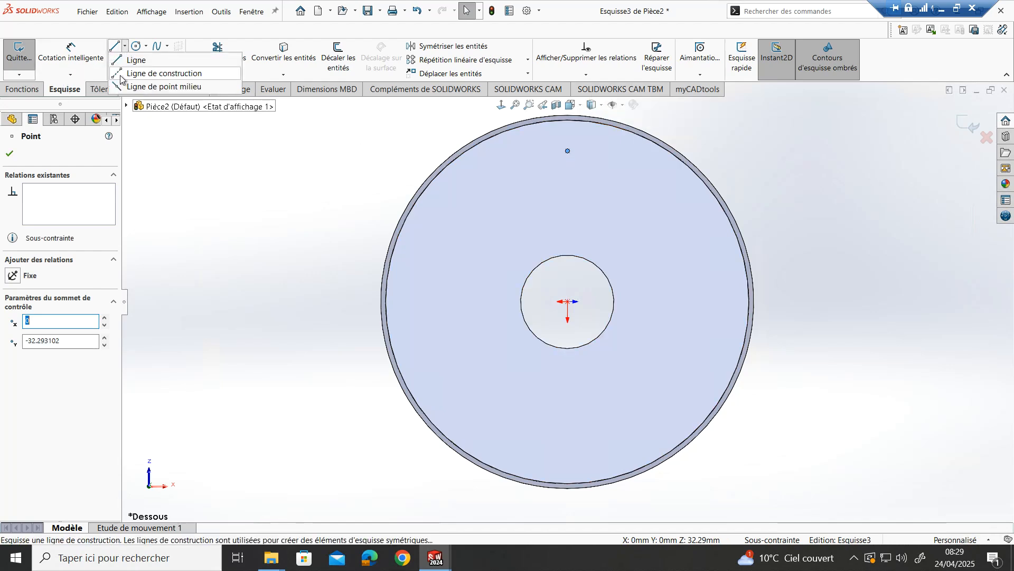
click(148, 73)
key(Escape)
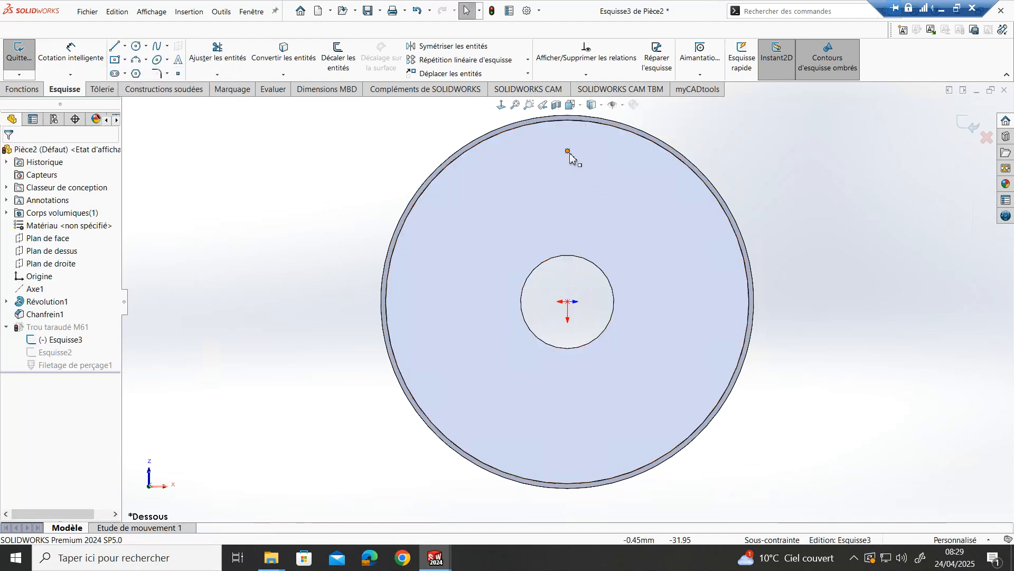
Add a vertical relation between the hole's position point and the origin.
click(568, 151)
ctrl+click(569, 305)
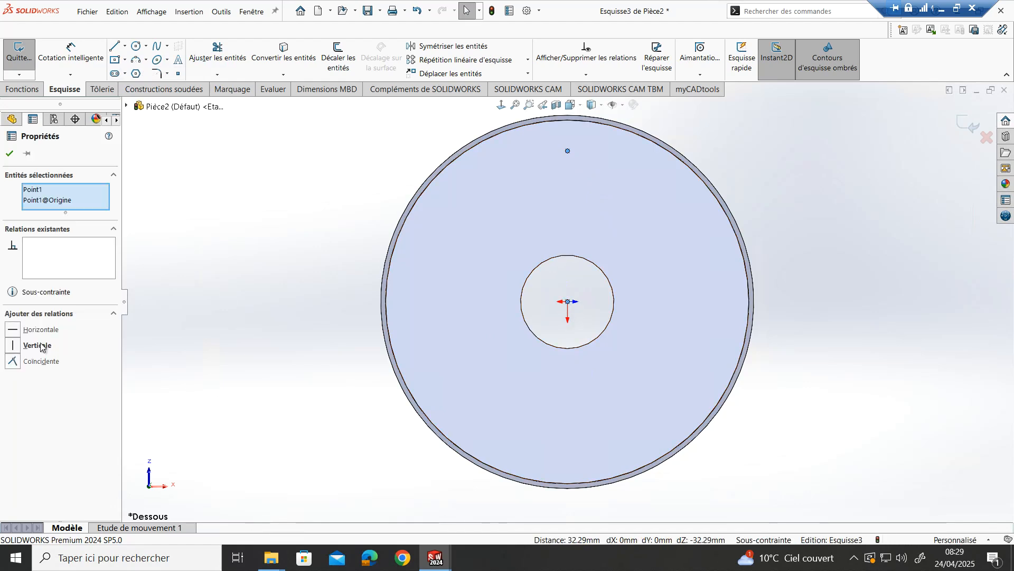
click(12, 348)
key(Escape)
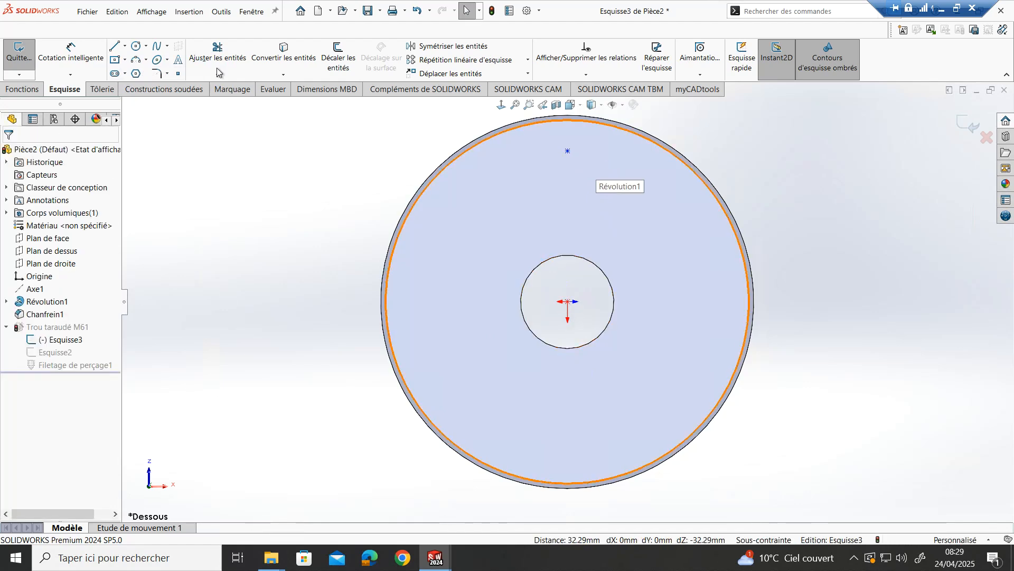
Sketch a circle about 65 mm in diameter, centred on the origin and passing through the hole's position point.
click(69, 47)
click(135, 46)
mouse_move(568, 302)
mouse_down()
mouse_move(578, 163)
mouse_move(568, 152)
mouse_up()
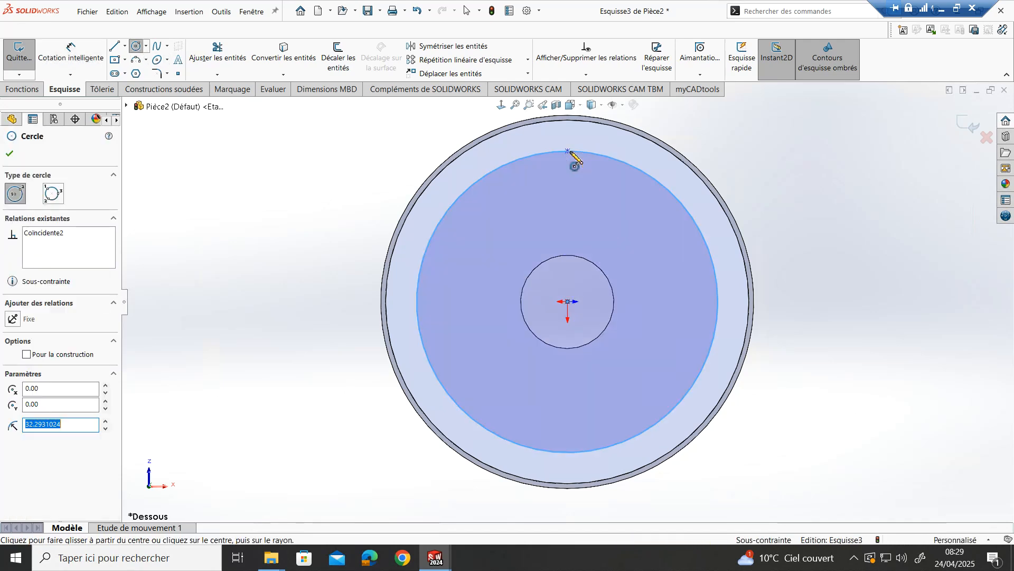
Set the positioning circle's diameter to 60 mm and finish the hole's position sketch.
click(74, 52)
click(630, 166)
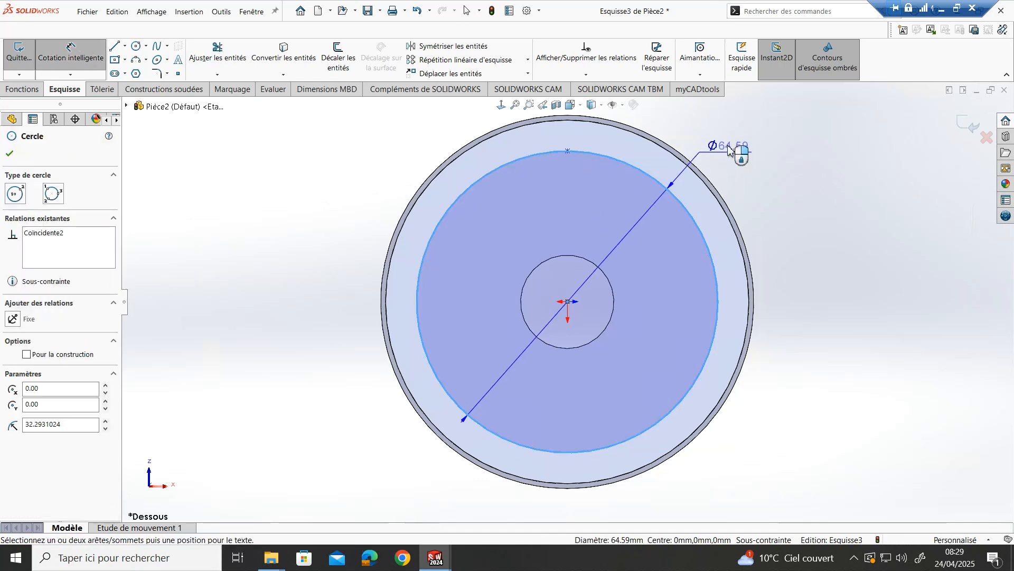
click(737, 148)
text(60)
key(Return)
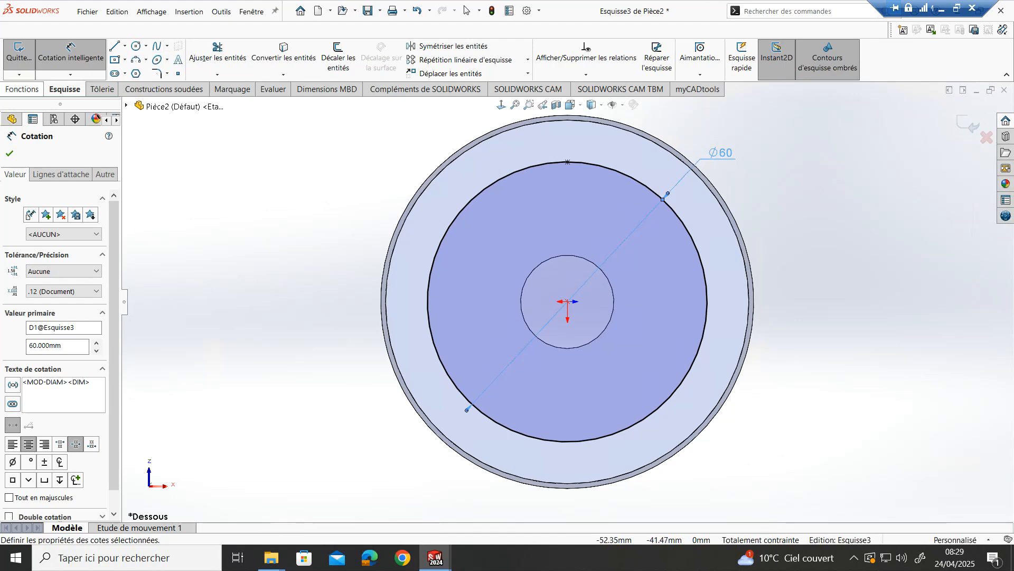
click(970, 124)
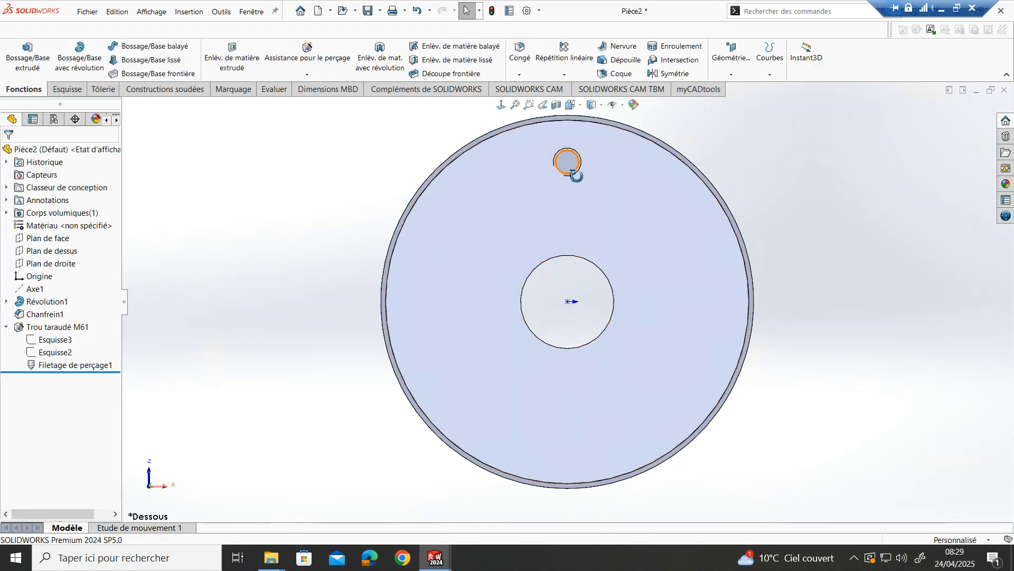
Show the part in isometric view and assign it the material Inox 304L (X2CrNi18-09).
key(ctrl+7)
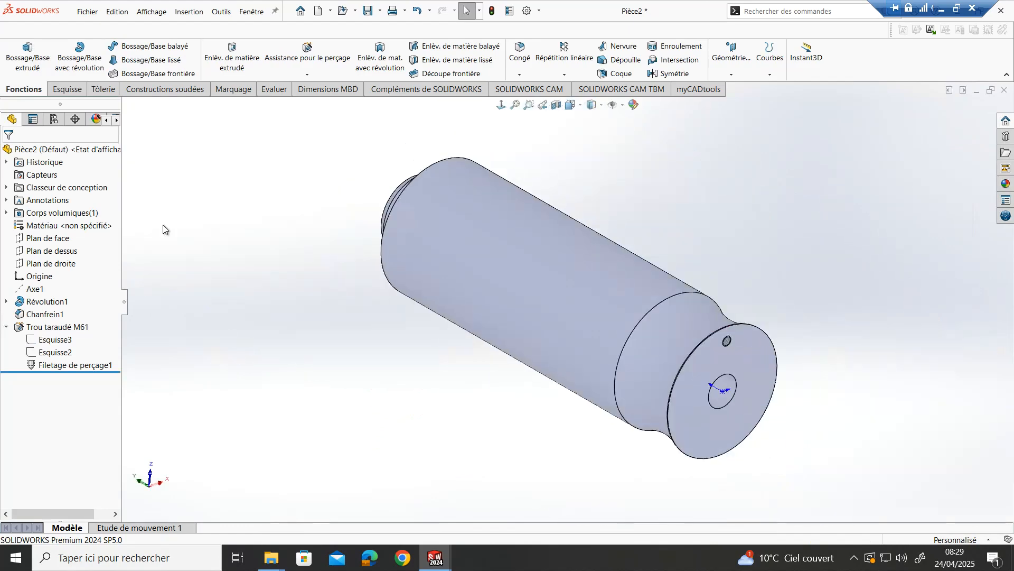
right_click(26, 226)
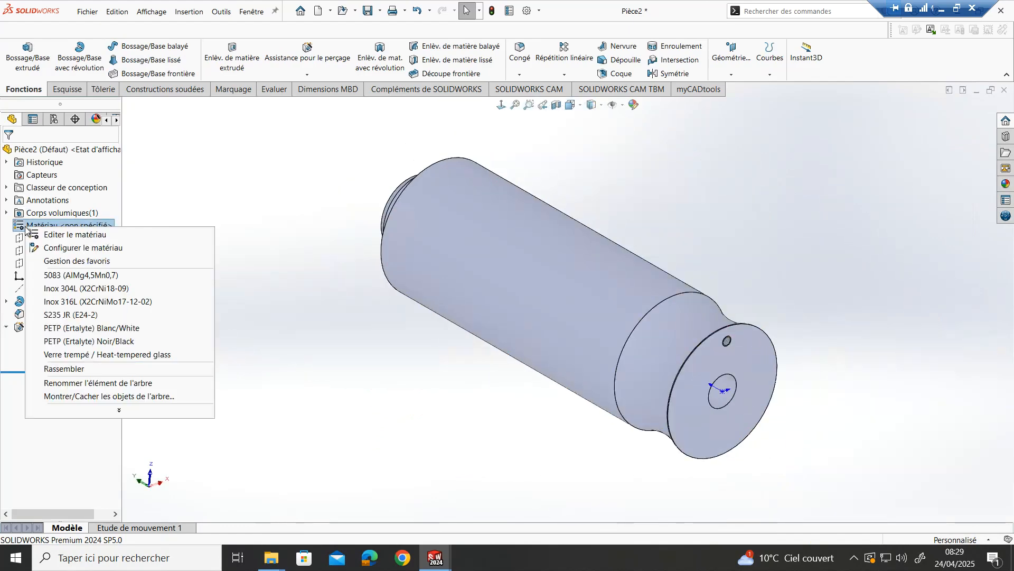
click(74, 289)
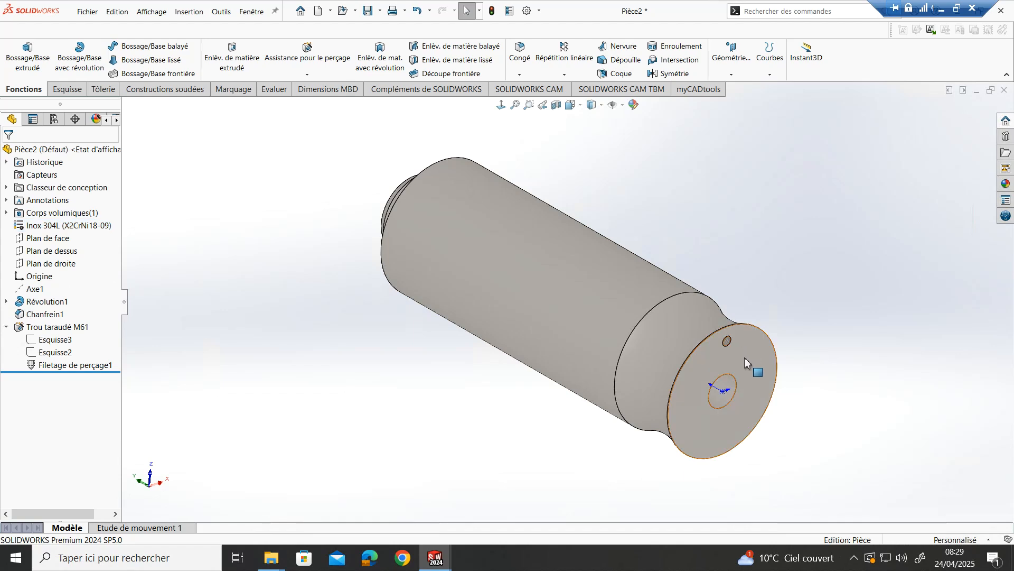
Select the flat bottom face around the tapped hole.
scroll(741, 356, down, 3)
click(707, 340)
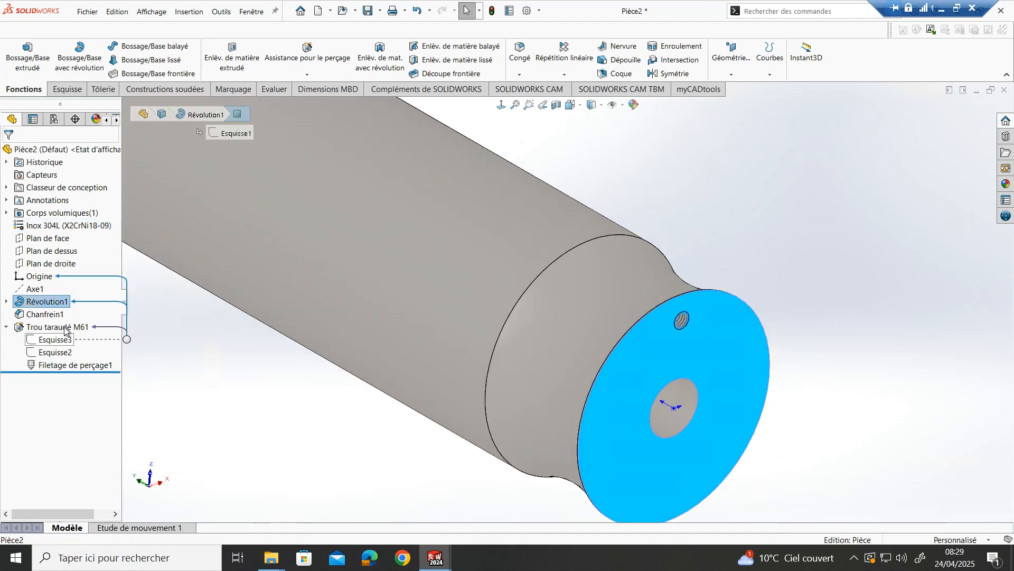